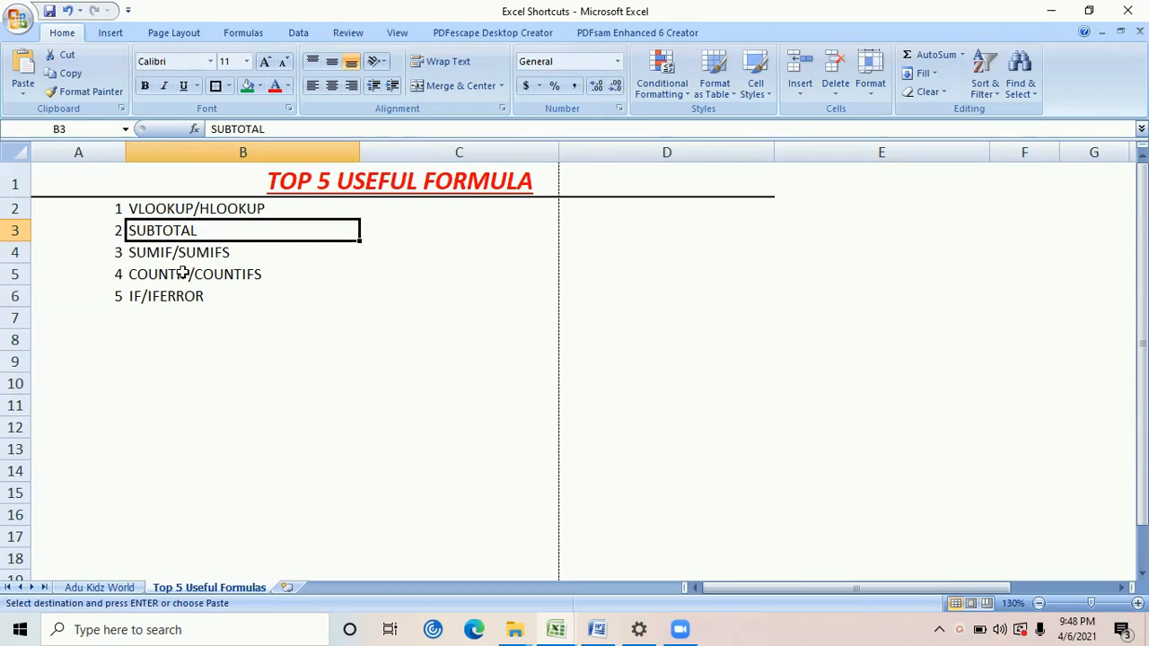
Look over the list of useful formulas and the sales table A2:D14 on the Data 2 sheet
left_click(249, 272)
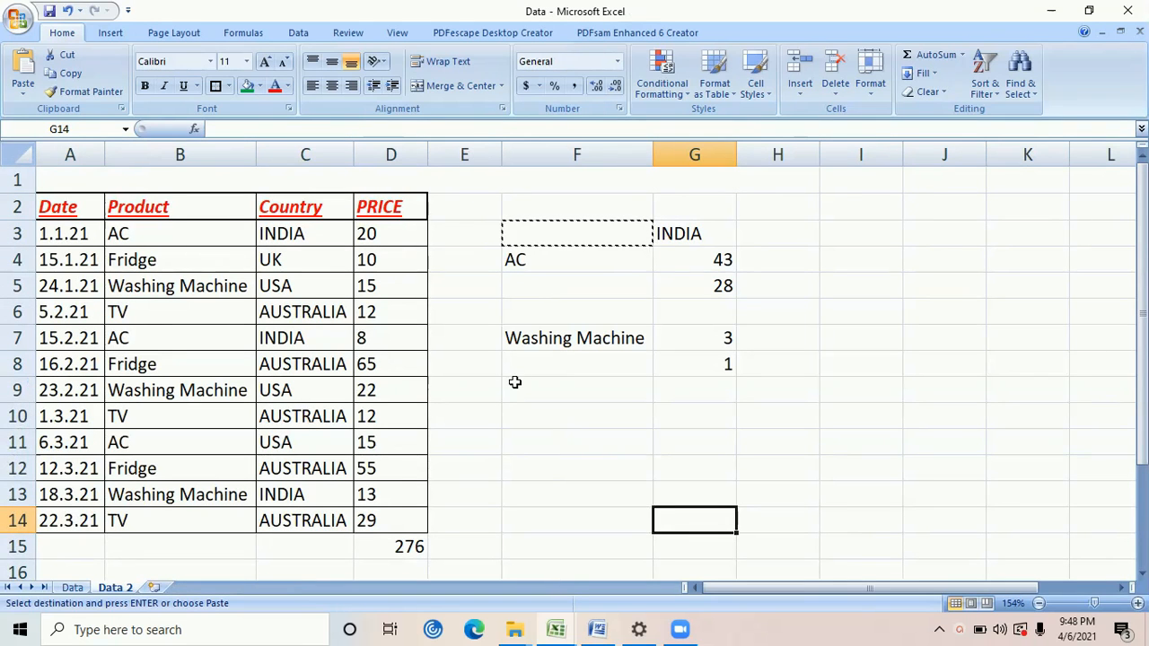
left_click(514, 383)
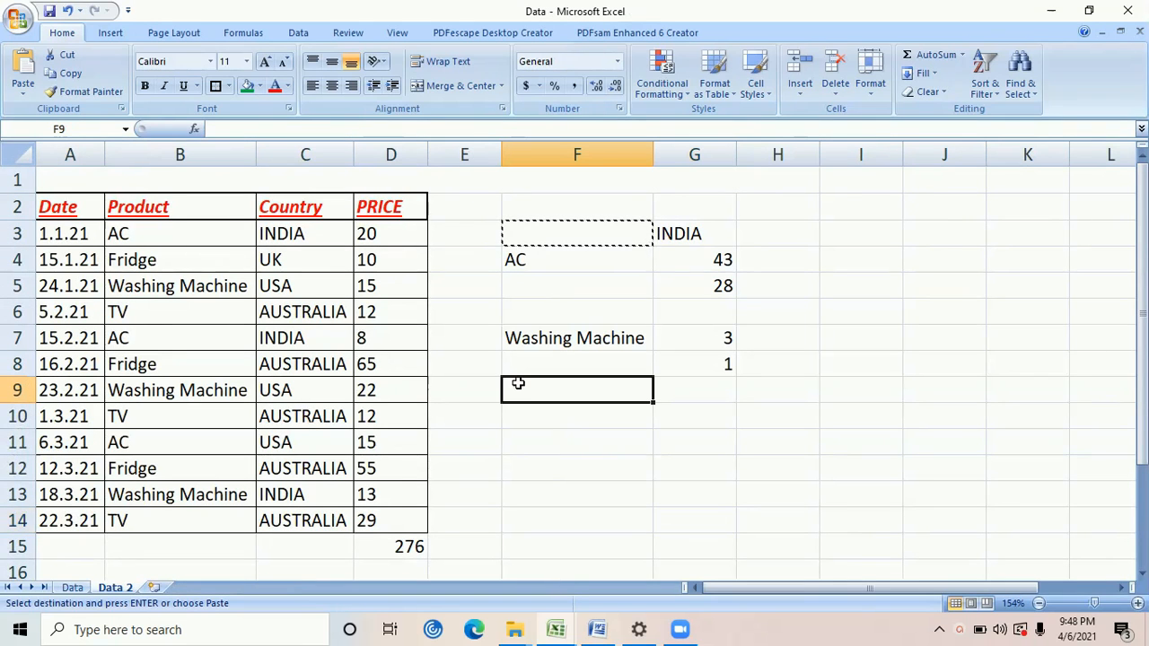
key("Escape")
left_click(65, 208)
left_click_drag(64, 208, 403, 515)
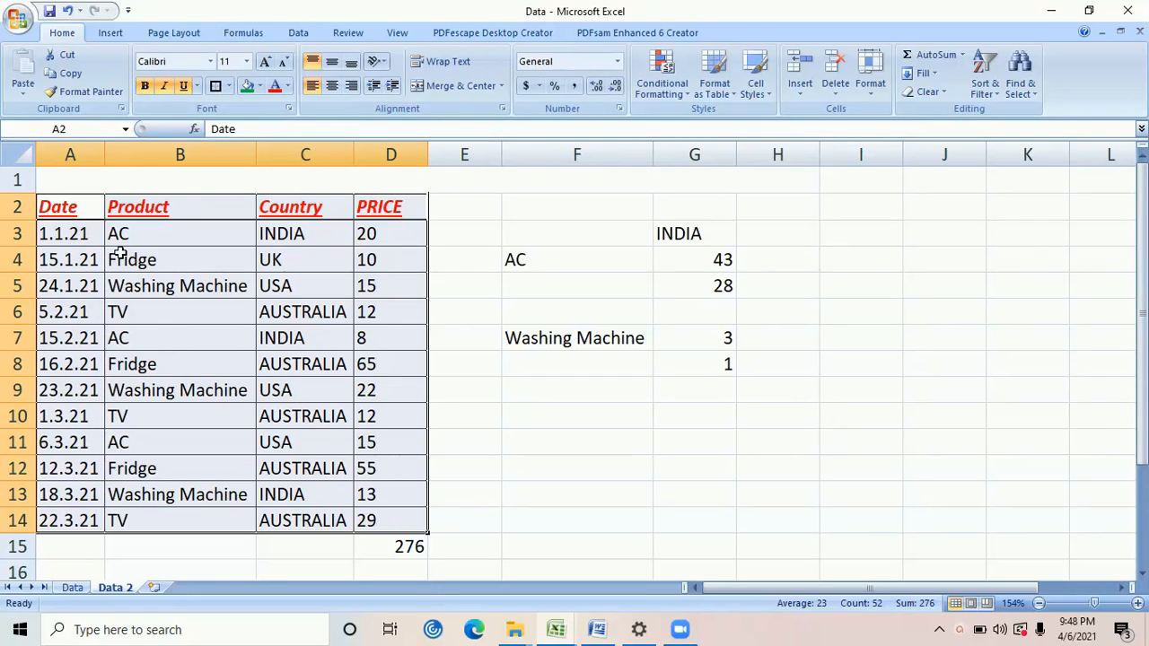
left_click(631, 397)
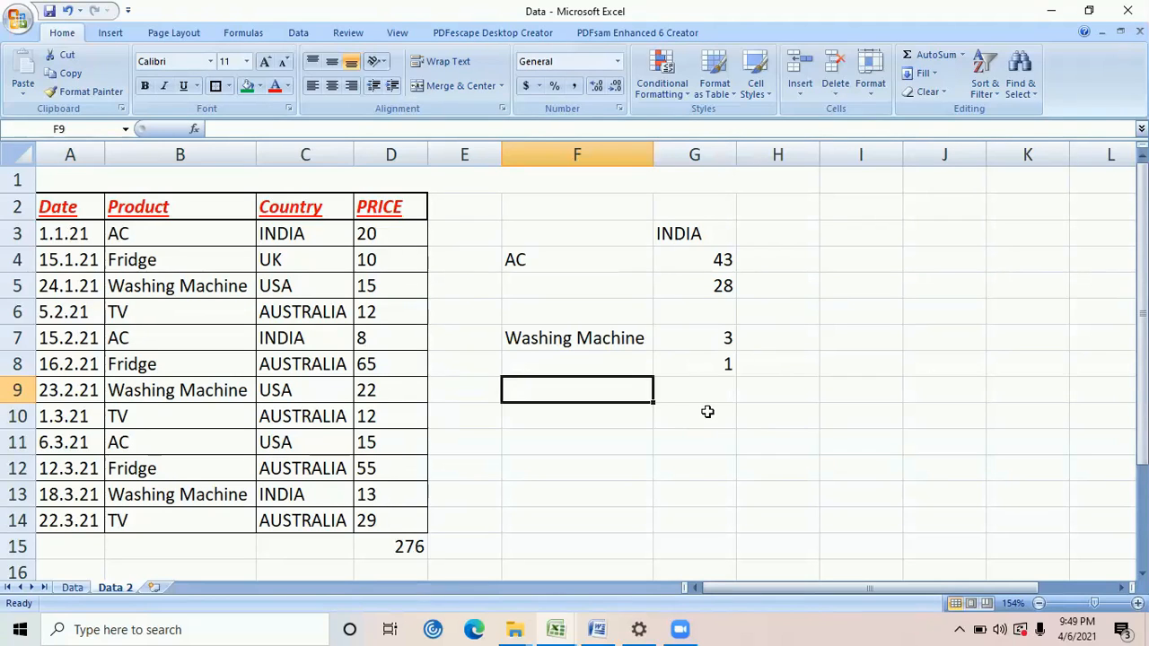
left_click(771, 288)
left_click(776, 260)
type("=")
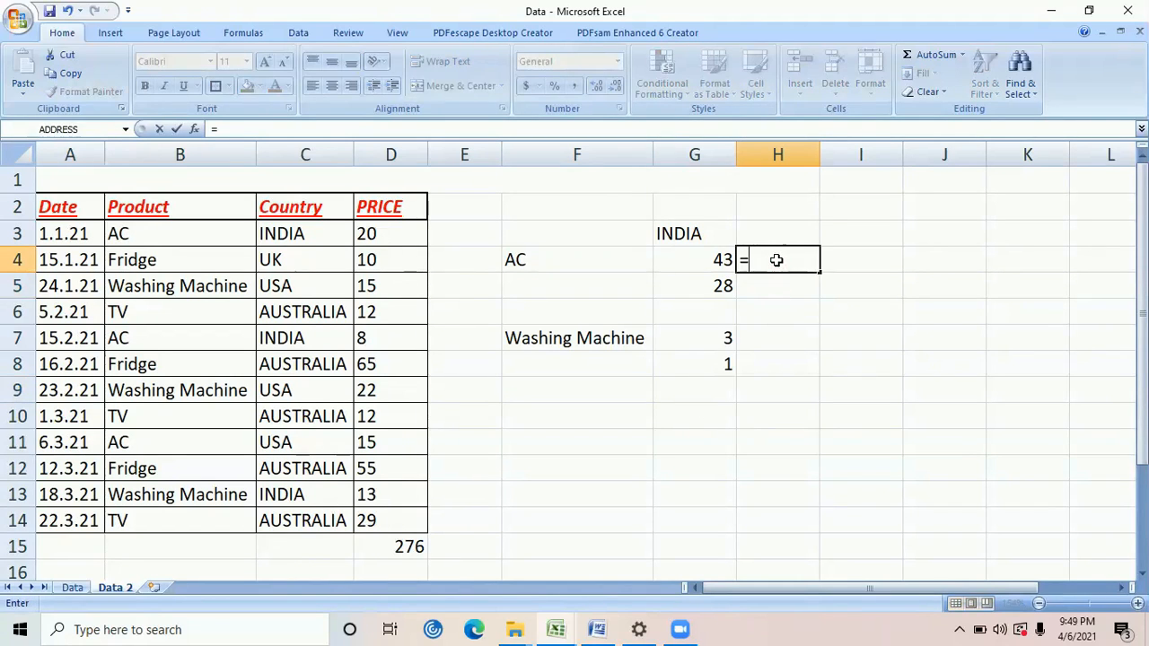
key("Escape")
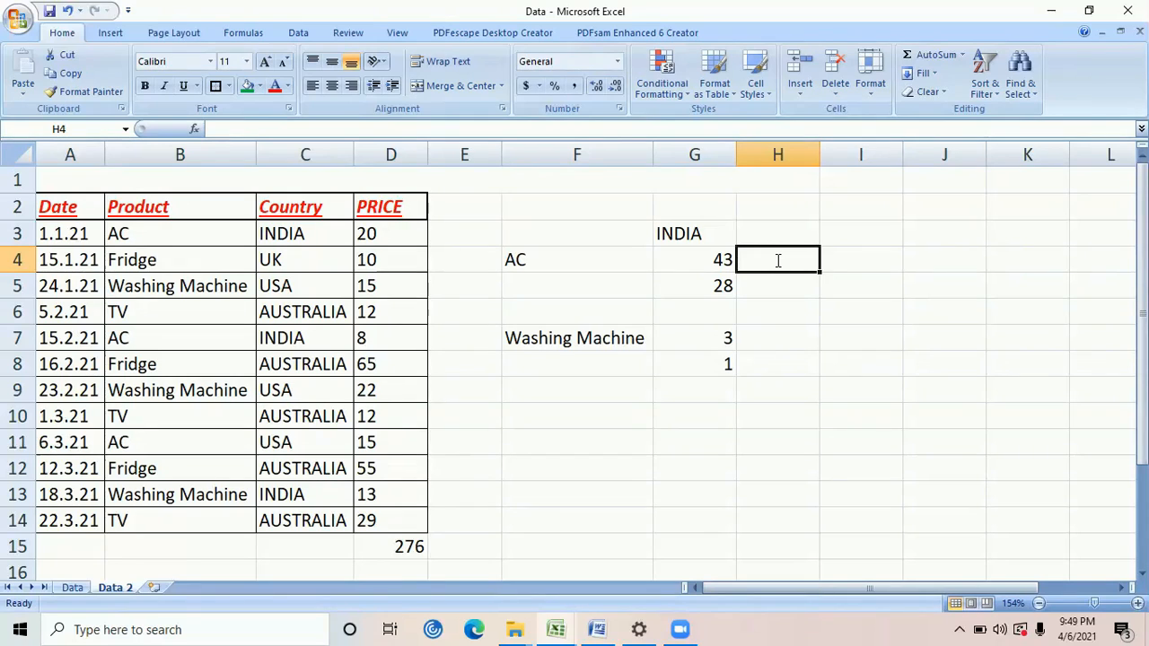
left_click(635, 260)
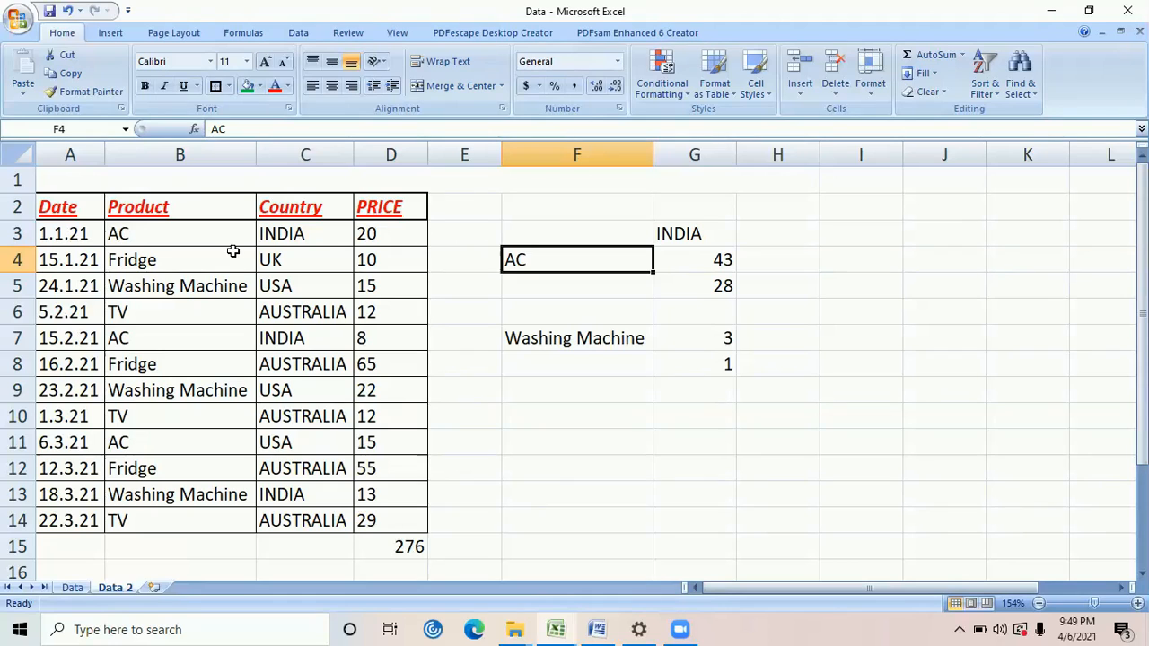
Enter a SUMIF formula in H4 that totals D2:D14 for rows where B2:B14 matches the product in F4
left_click(815, 258)
type("=s")
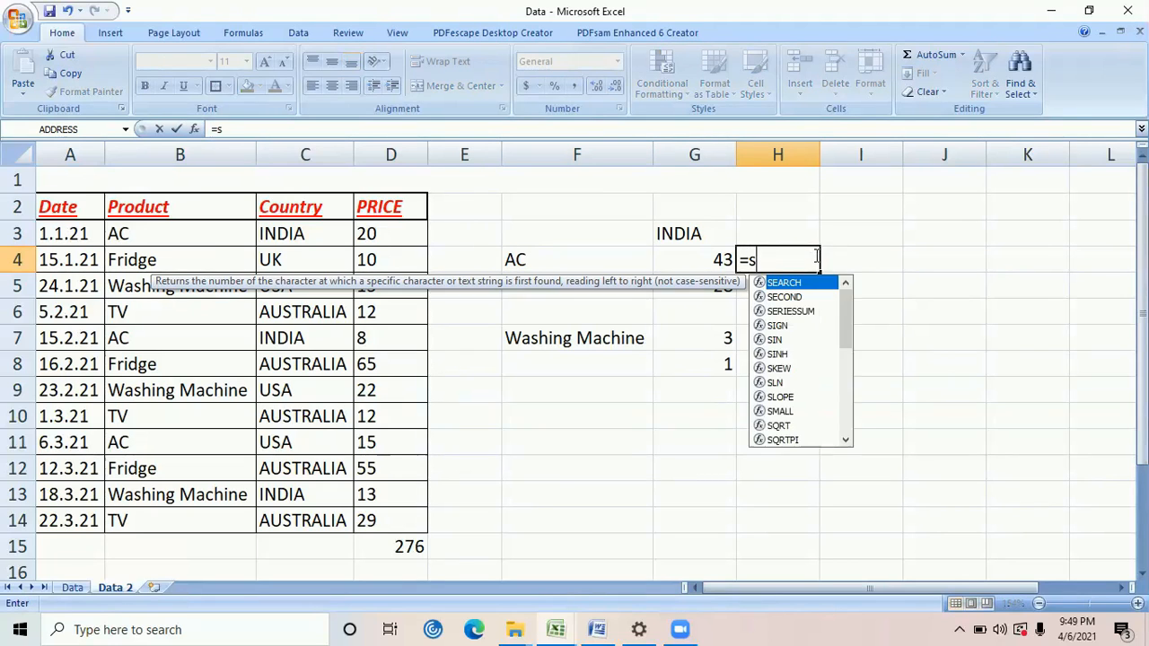
type("umi")
key("Tab")
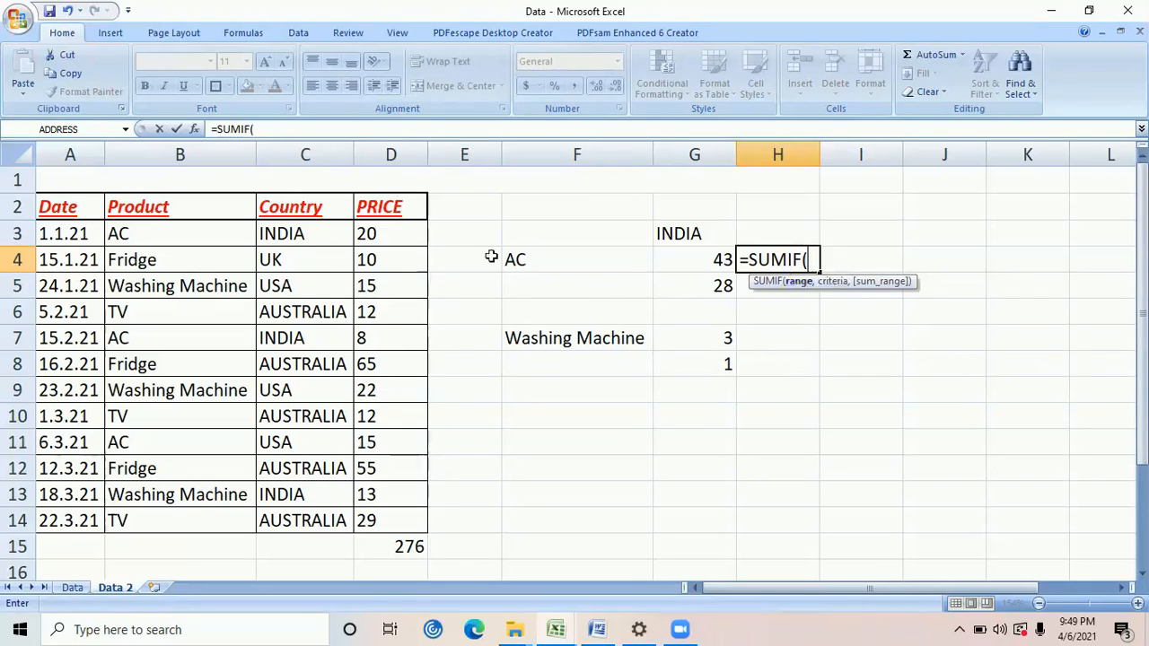
left_click(184, 213)
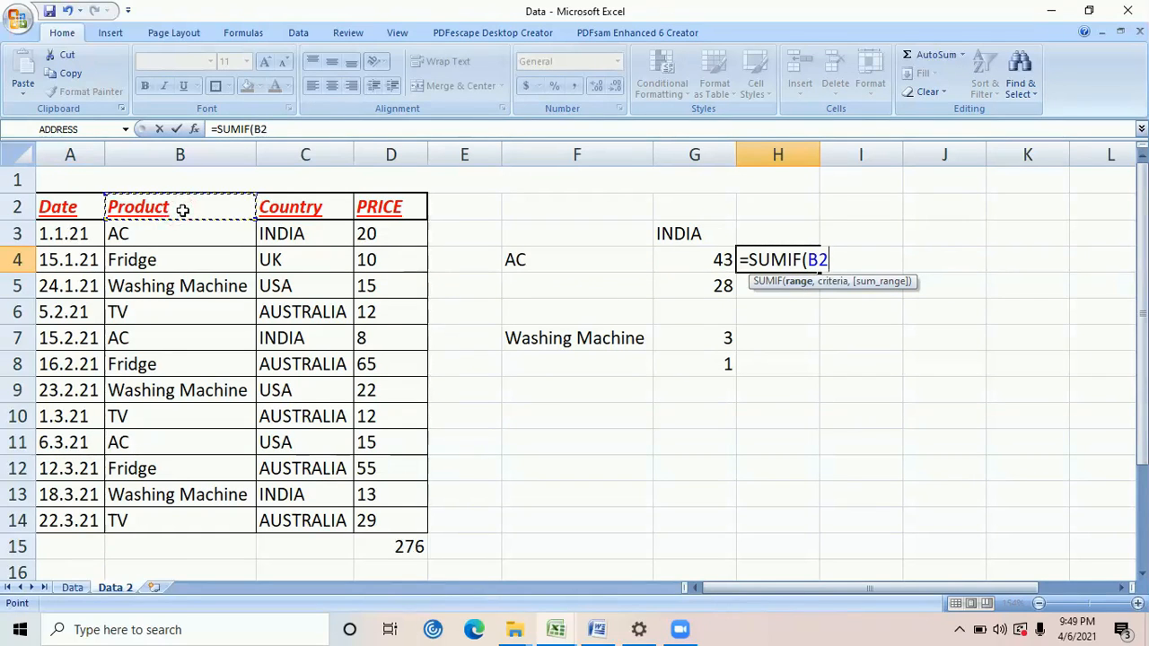
key("ctrl+shift+Down")
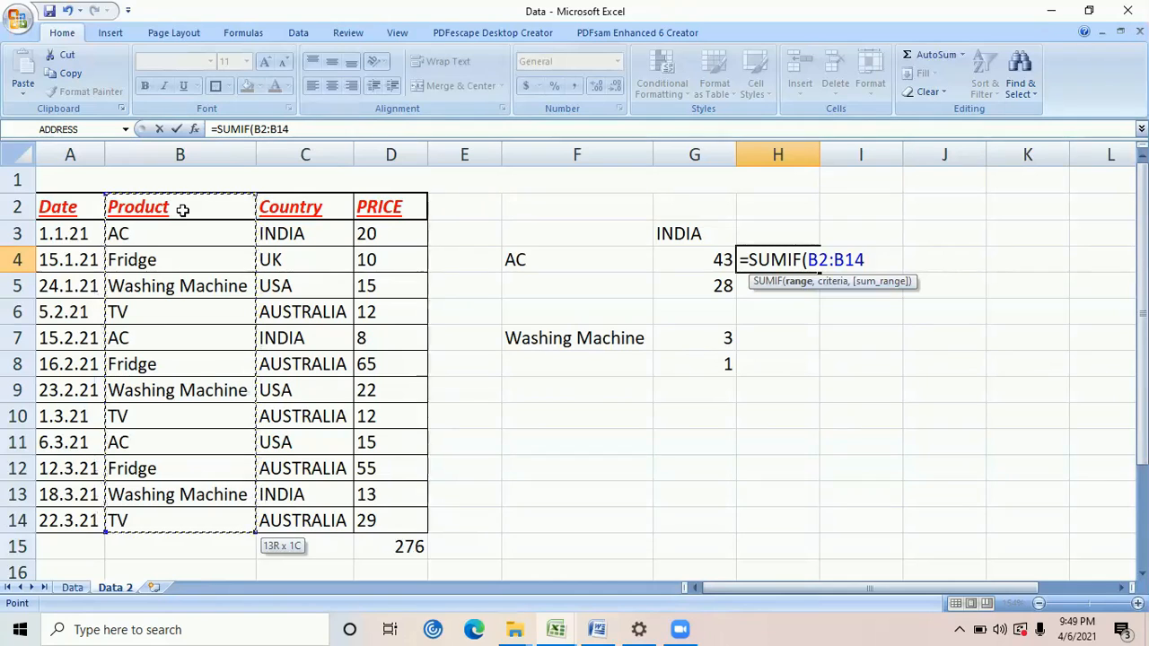
type(",")
left_click(577, 261)
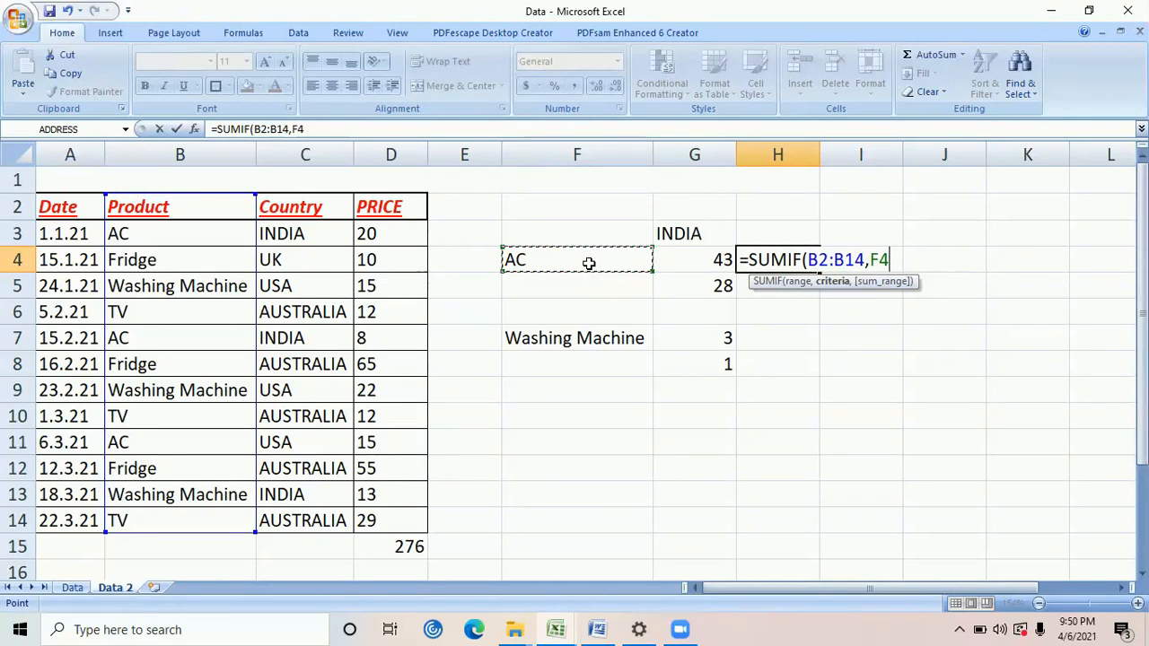
type(",")
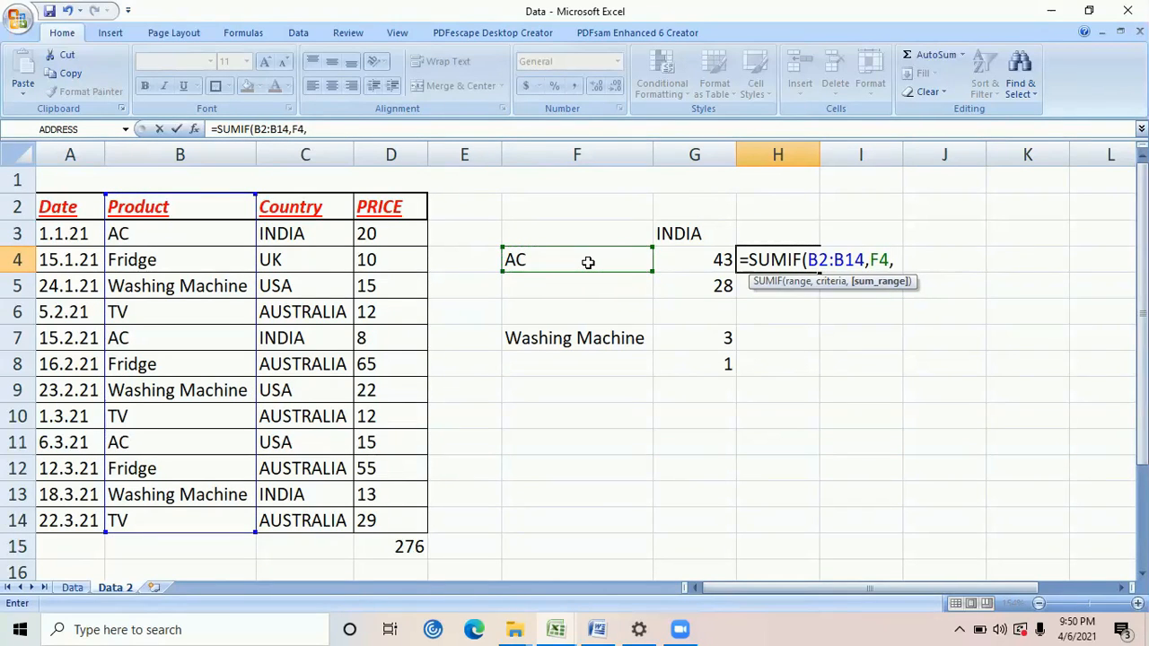
left_click(379, 206)
key("ctrl+shift+Down")
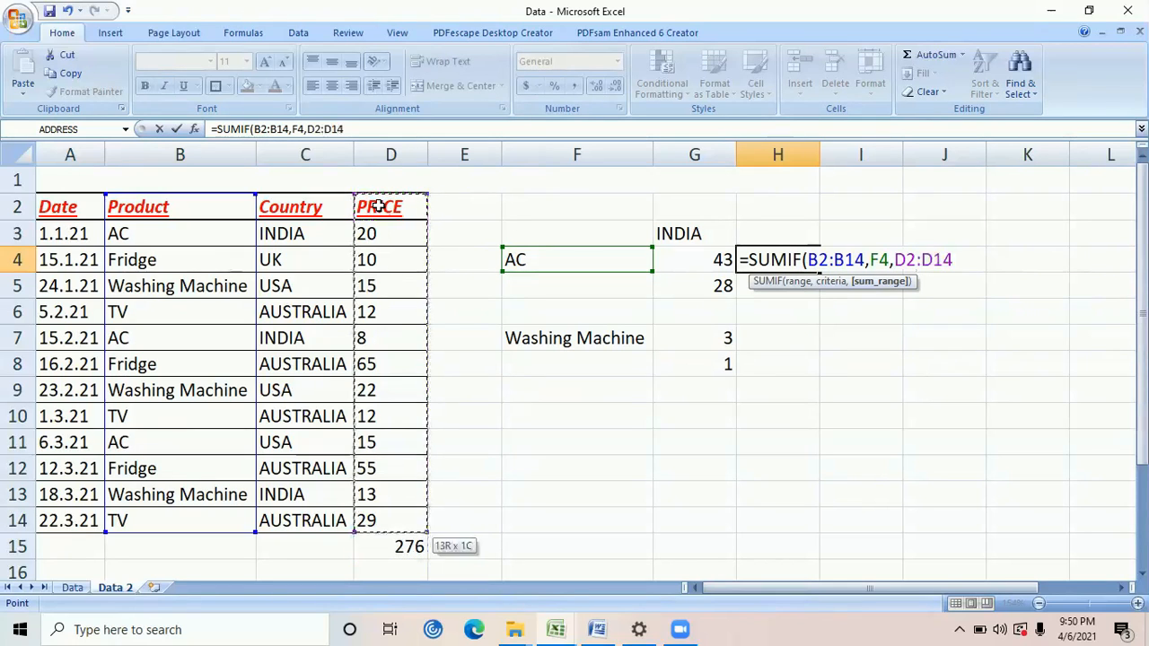
type(")")
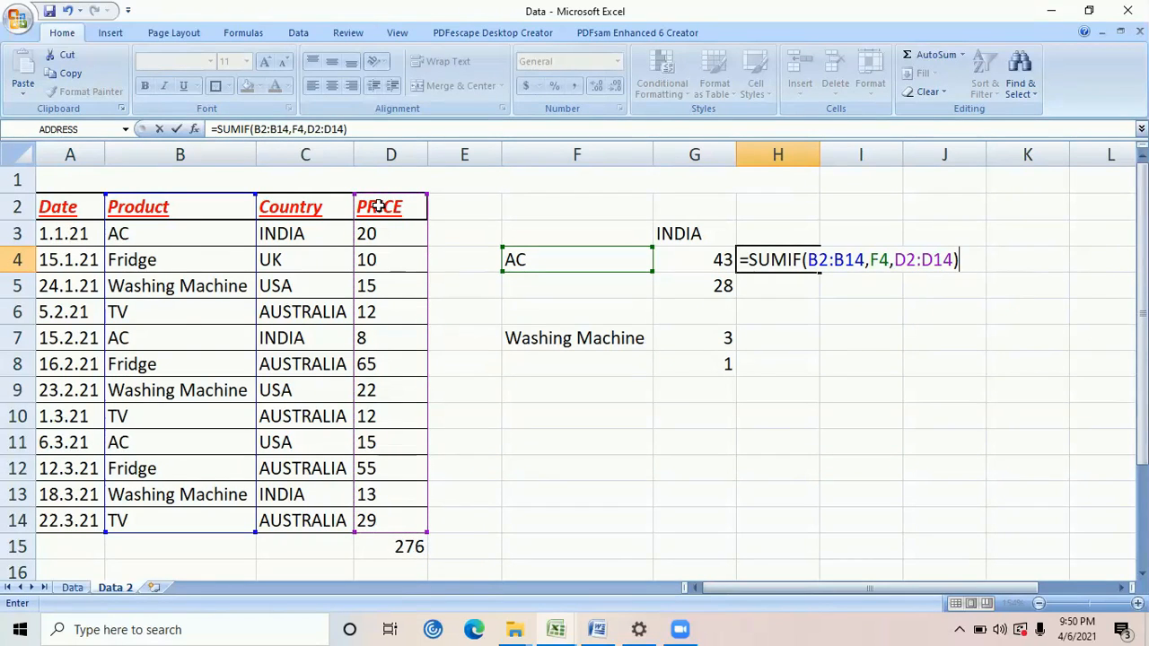
key("Return")
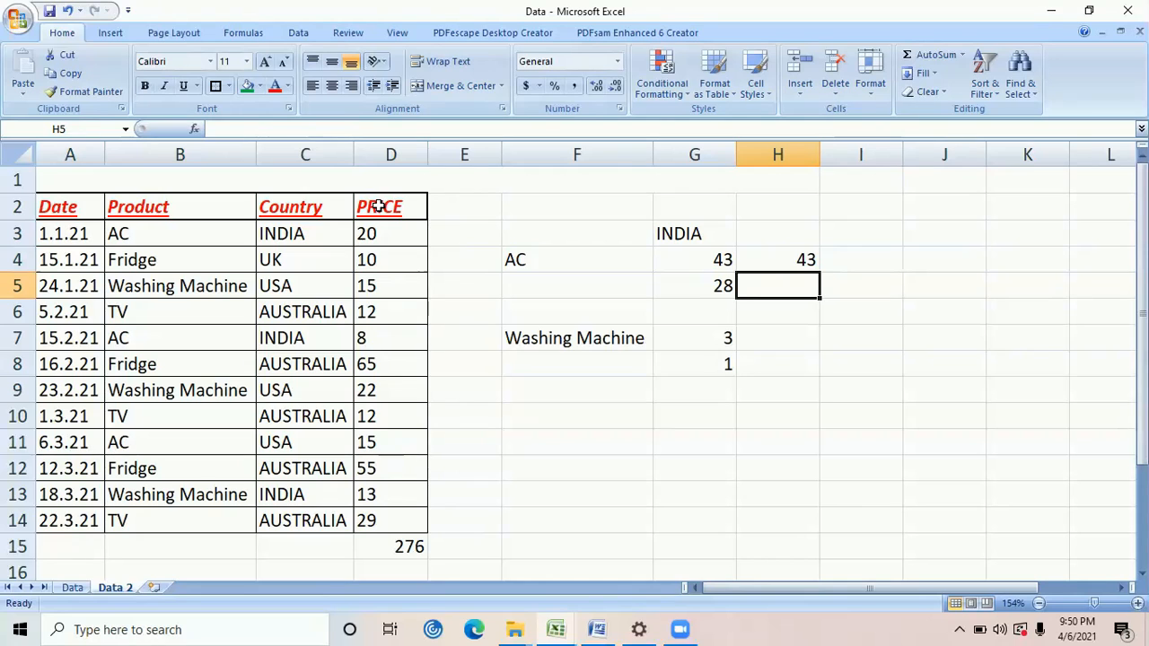
Add filters to the header row A2:D2 and filter the Product column to show only AC
left_click(774, 260)
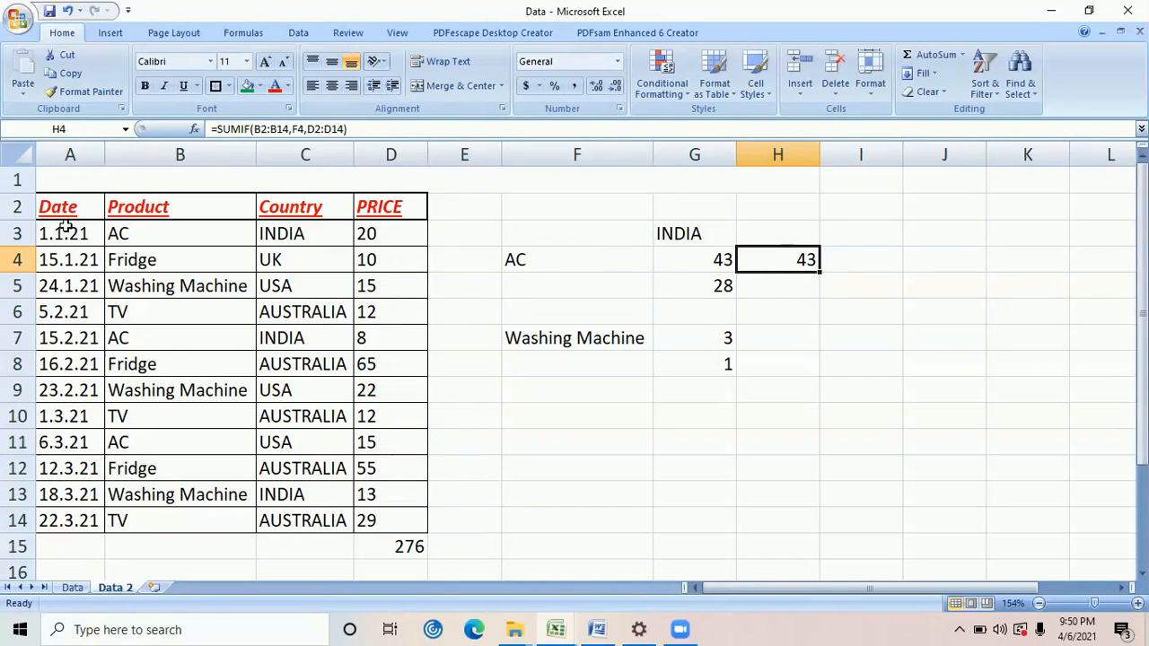
left_click_drag(45, 209, 388, 204)
key("alt+d")
key("f")
key("f")
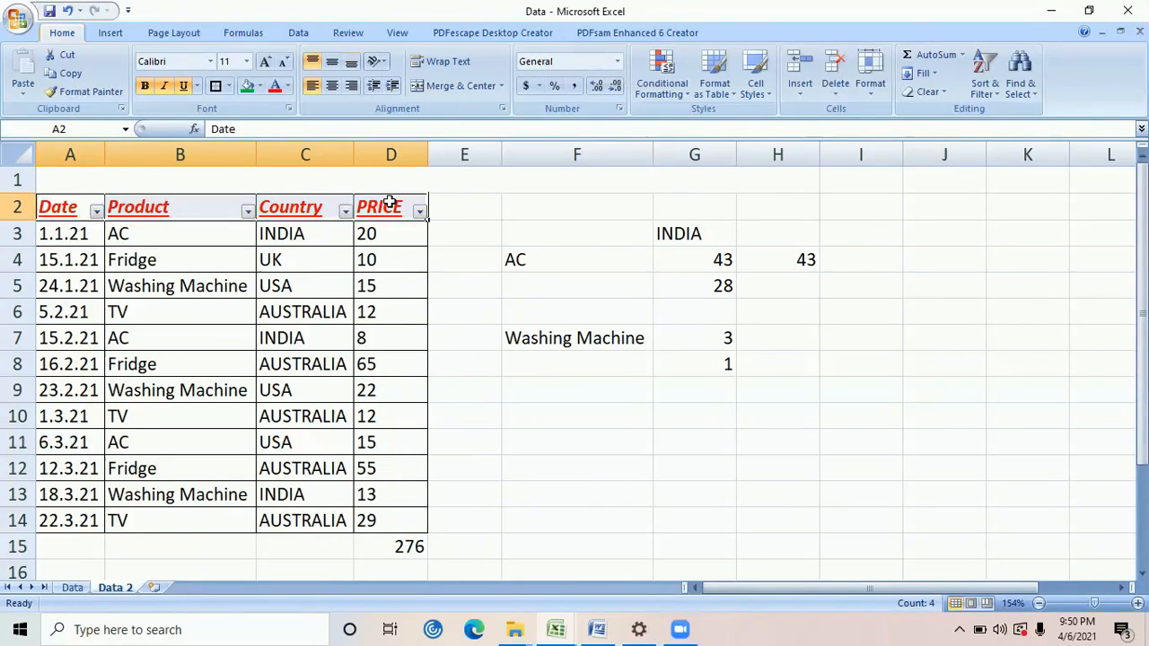
left_click(249, 212)
left_click(114, 344)
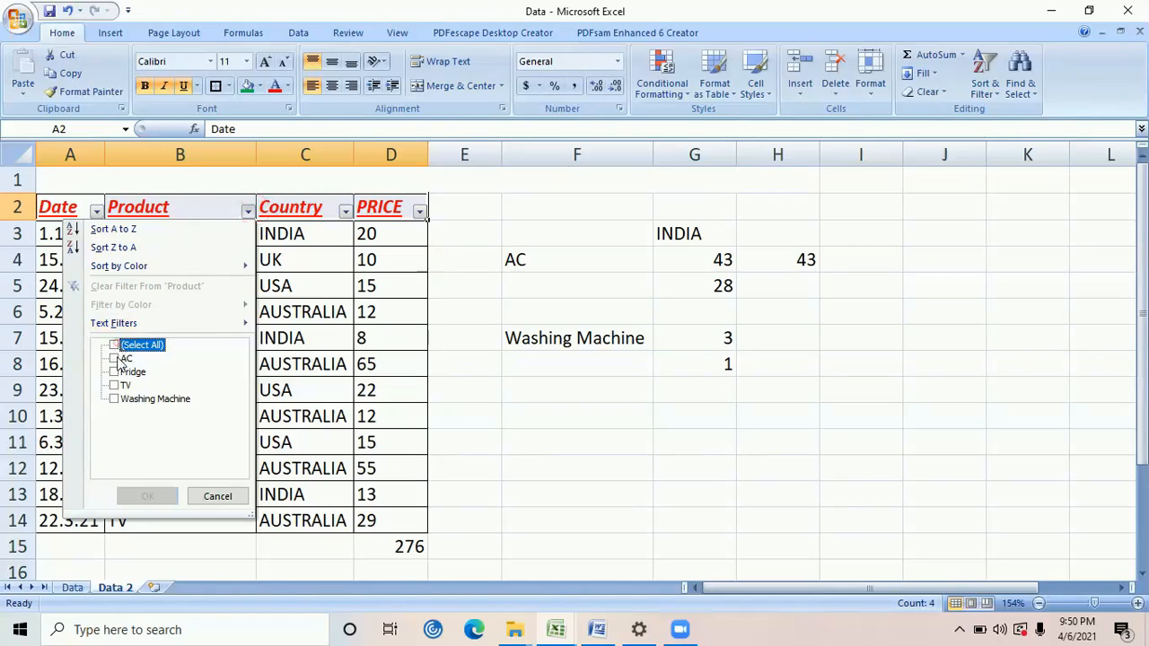
left_click(114, 358)
left_click(164, 498)
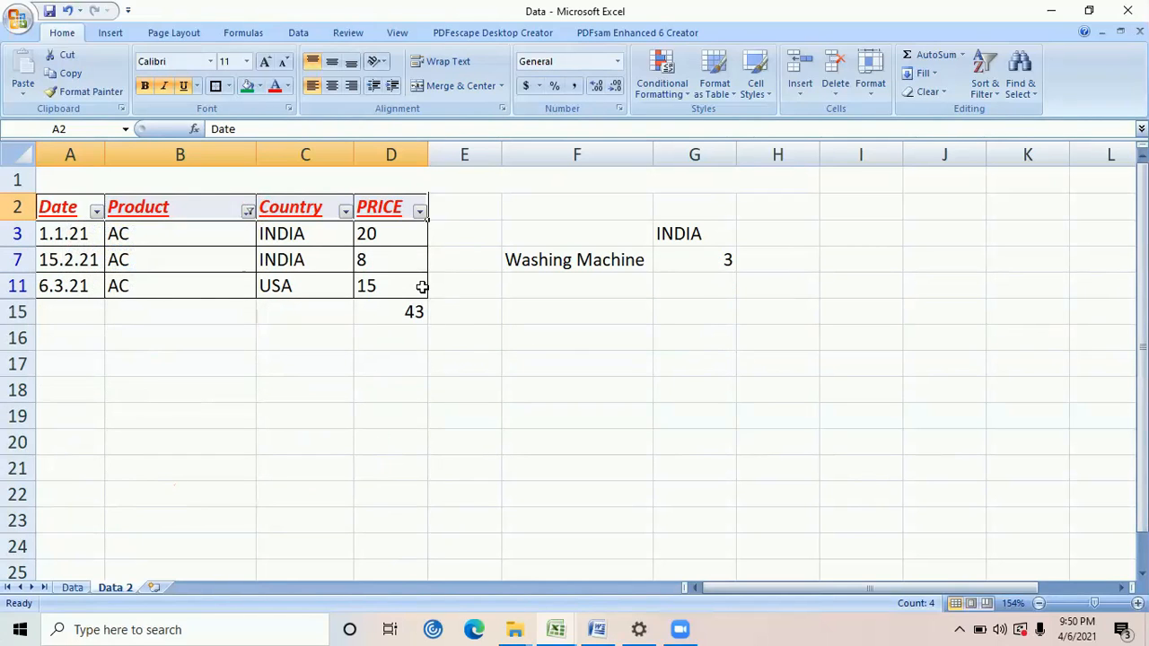
Check the filtered AC prices against the subtotal in D15, and remove the filters from the table
left_click_drag(414, 232, 412, 282)
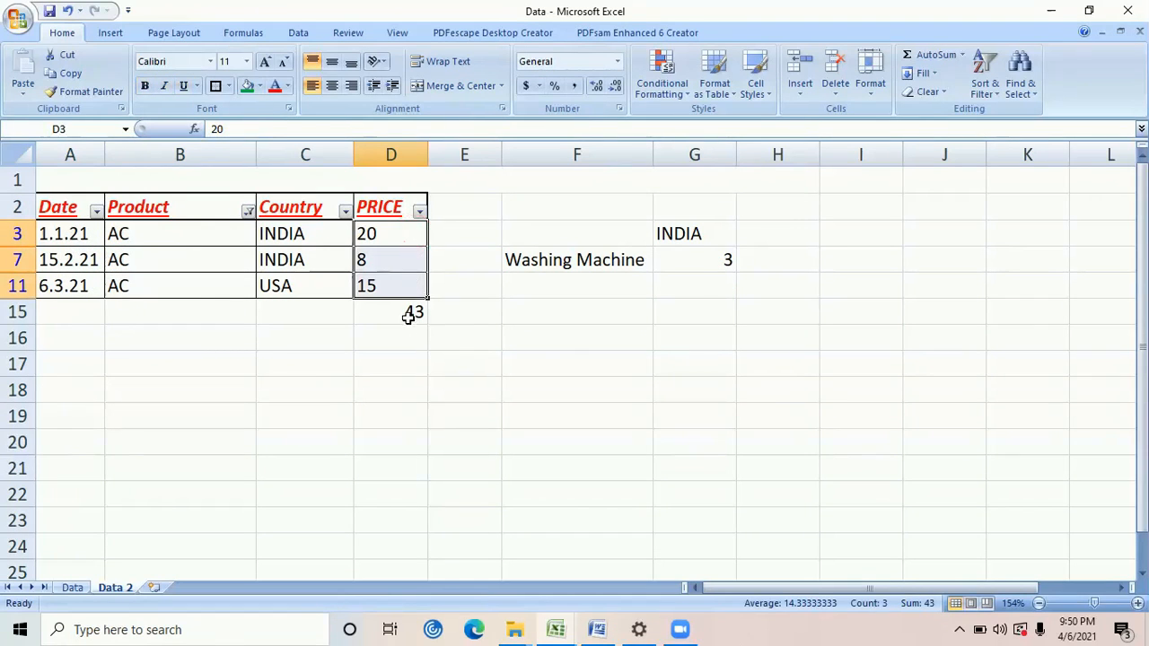
left_click(406, 315)
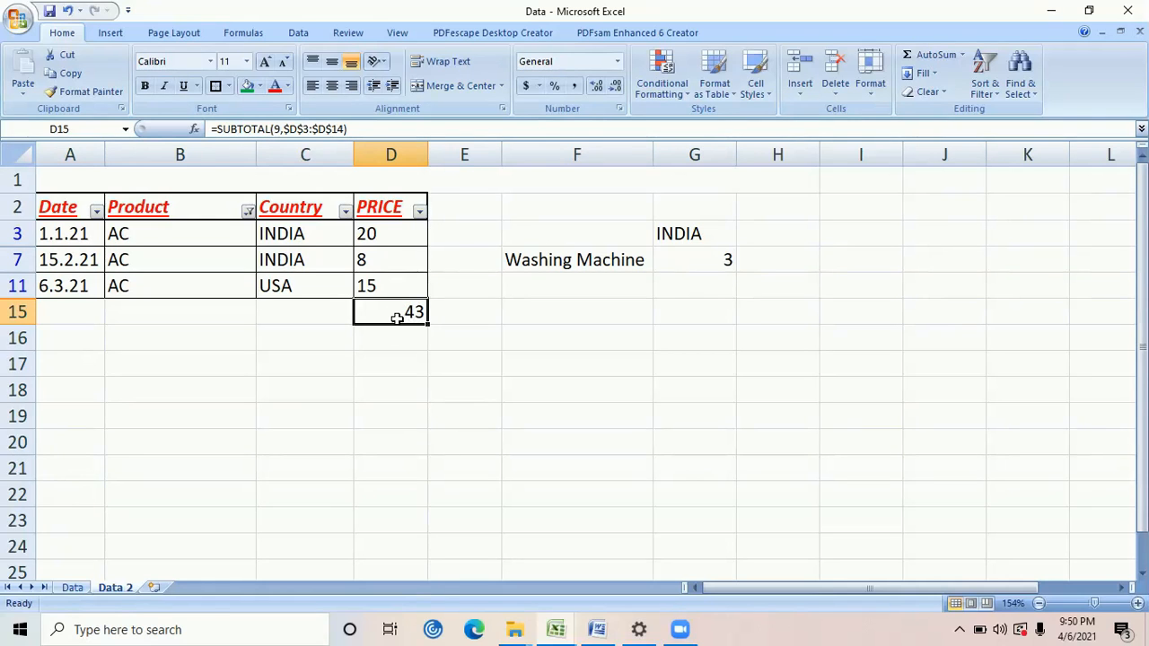
key("alt+d")
key("f")
key("f")
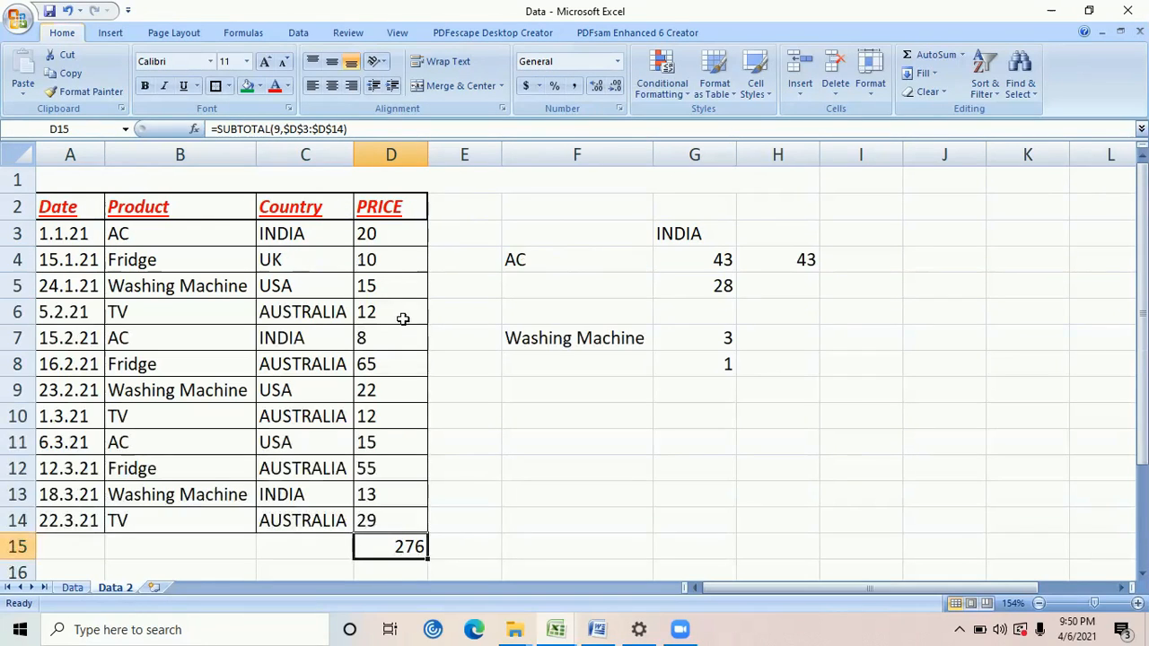
Begin a SUMIFS formula in H5 with the Price column D2:D14 as the sum range
left_click(779, 280)
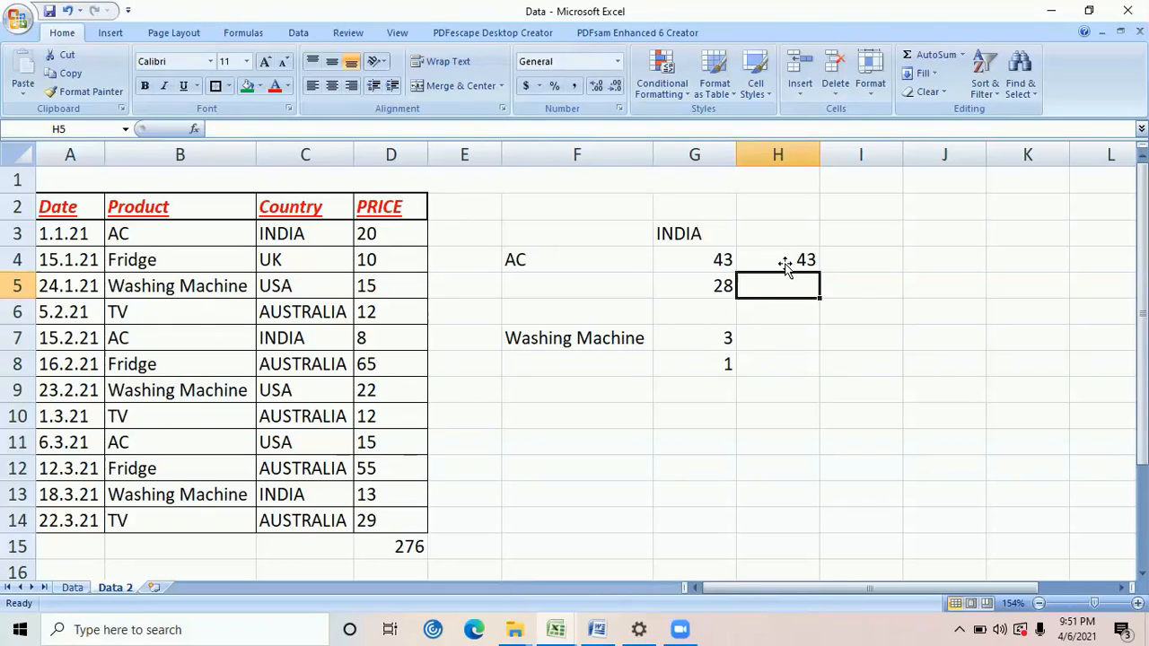
type("=")
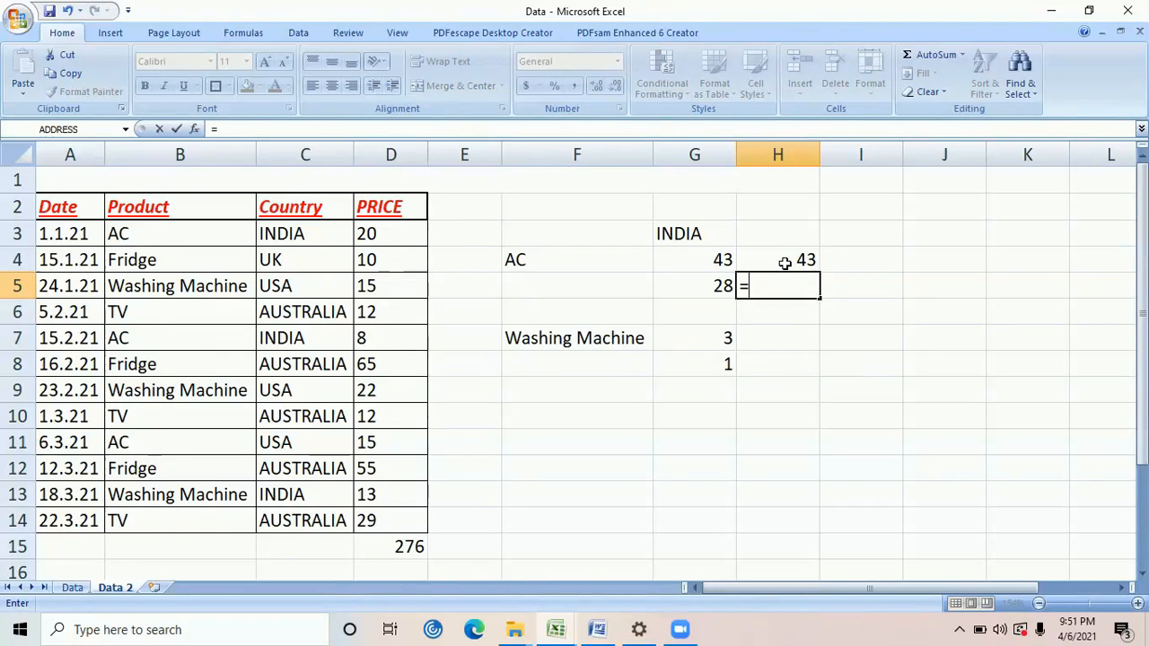
type("sum")
key("Down")
key("Down")
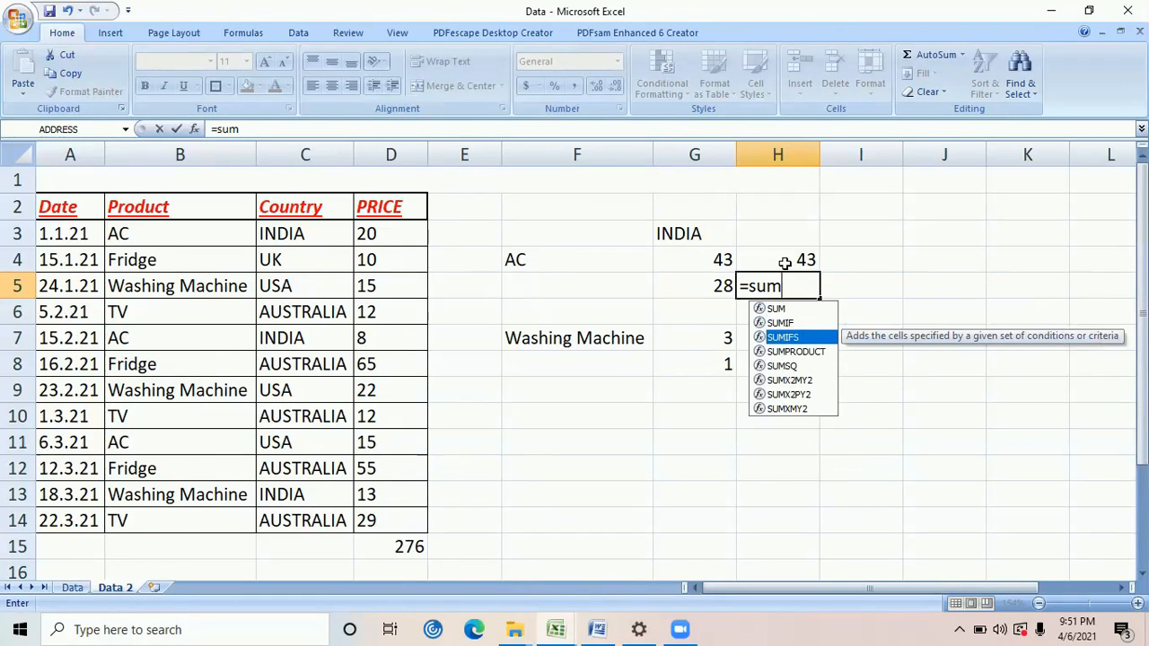
key("Tab")
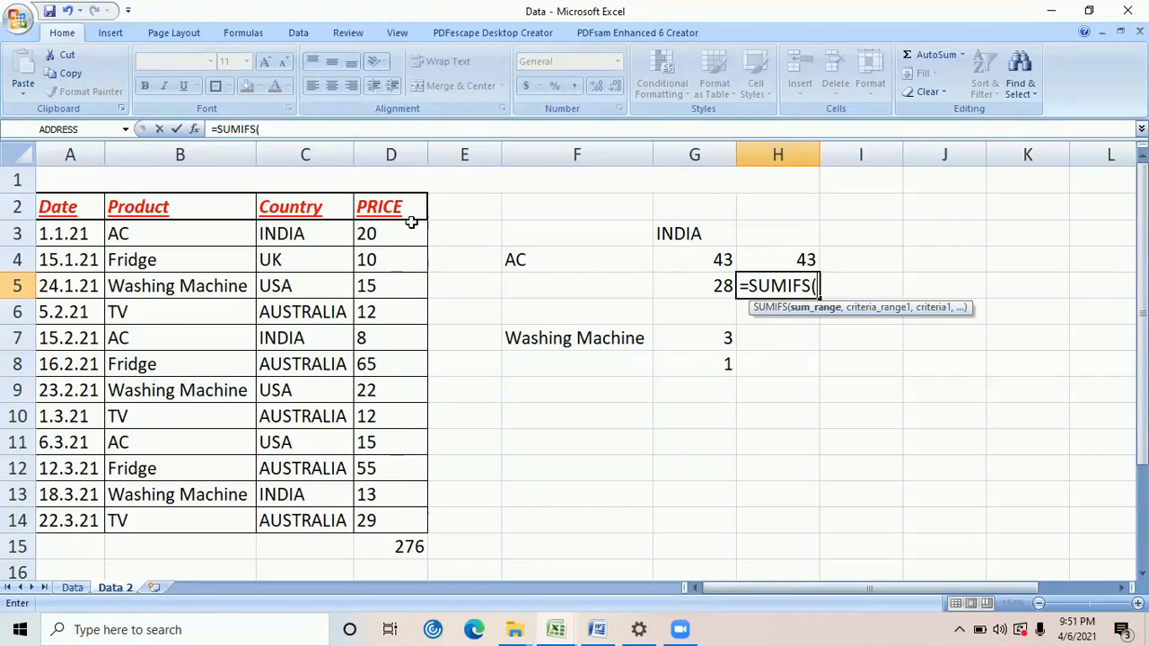
left_click_drag(409, 223, 411, 215)
key("ctrl+shift+Down")
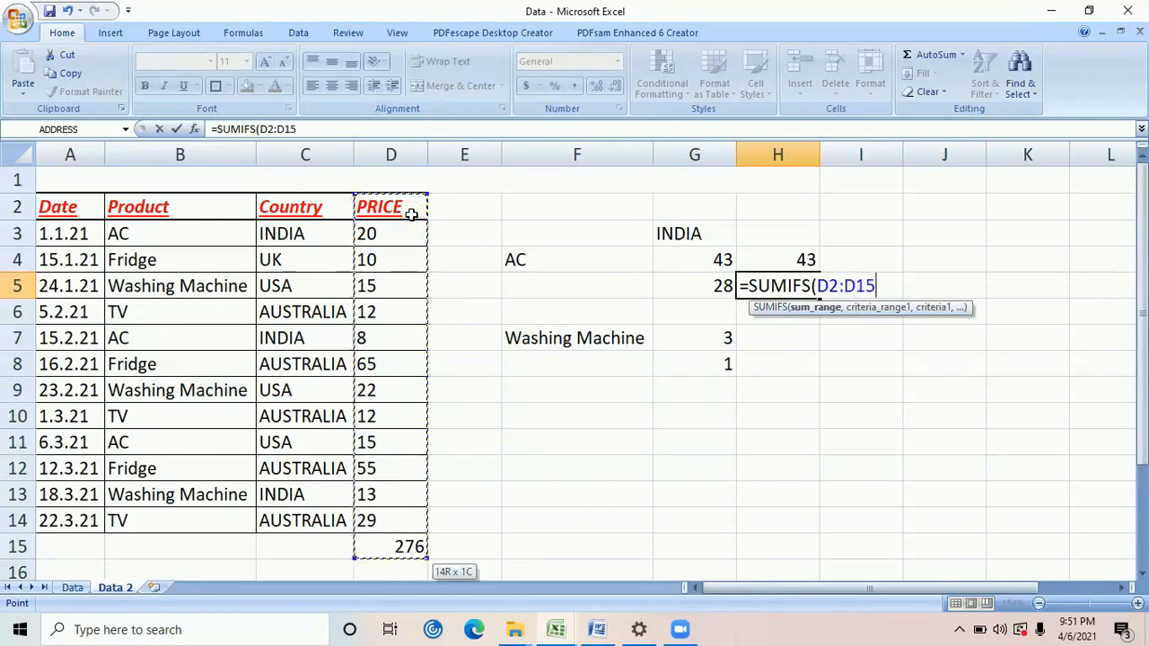
key("shift+Up")
type(",")
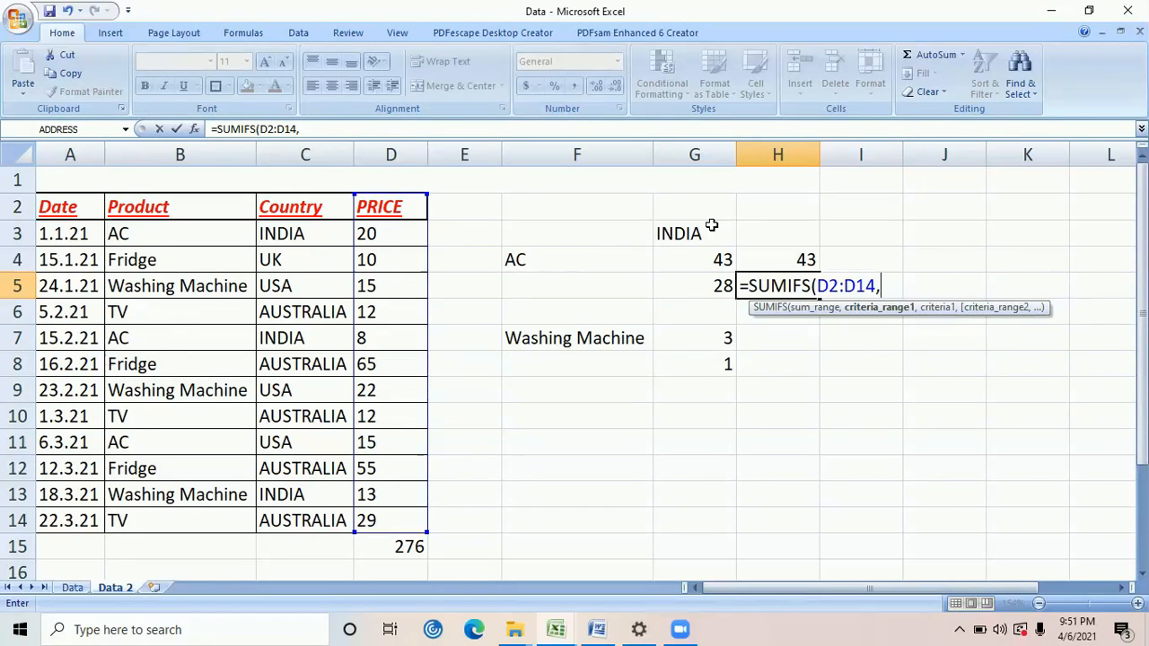
Add the first SUMIFS condition, with criteria range B2:B14 and the product in F4 as its criterion
left_click(206, 202)
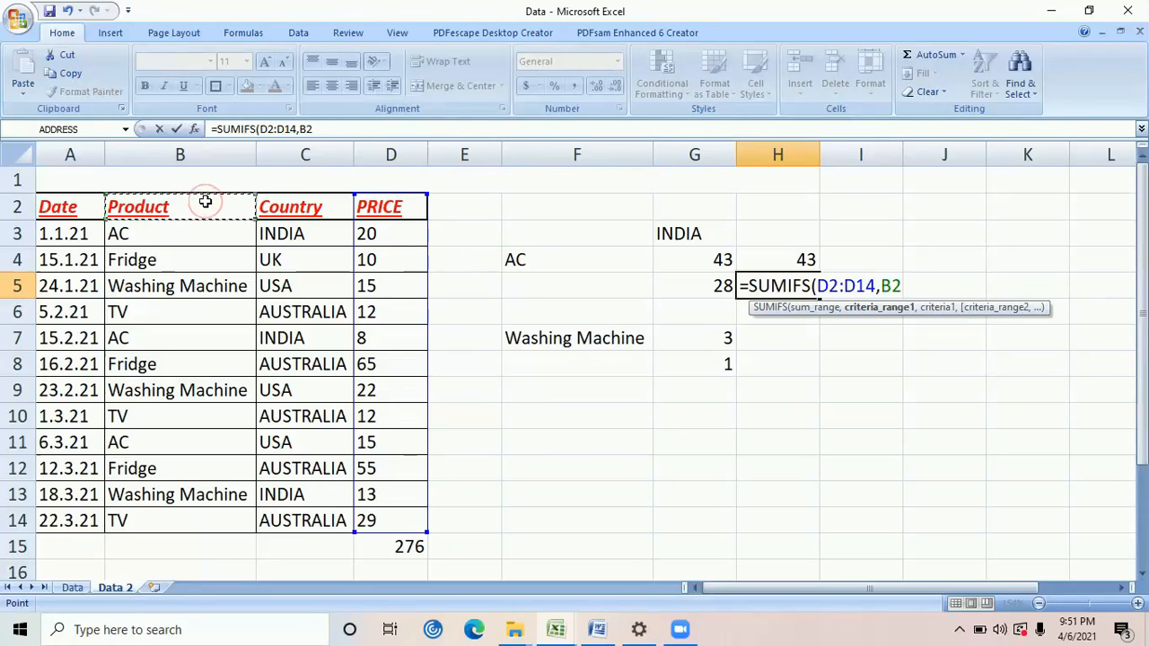
key("ctrl+shift+Down")
type(",")
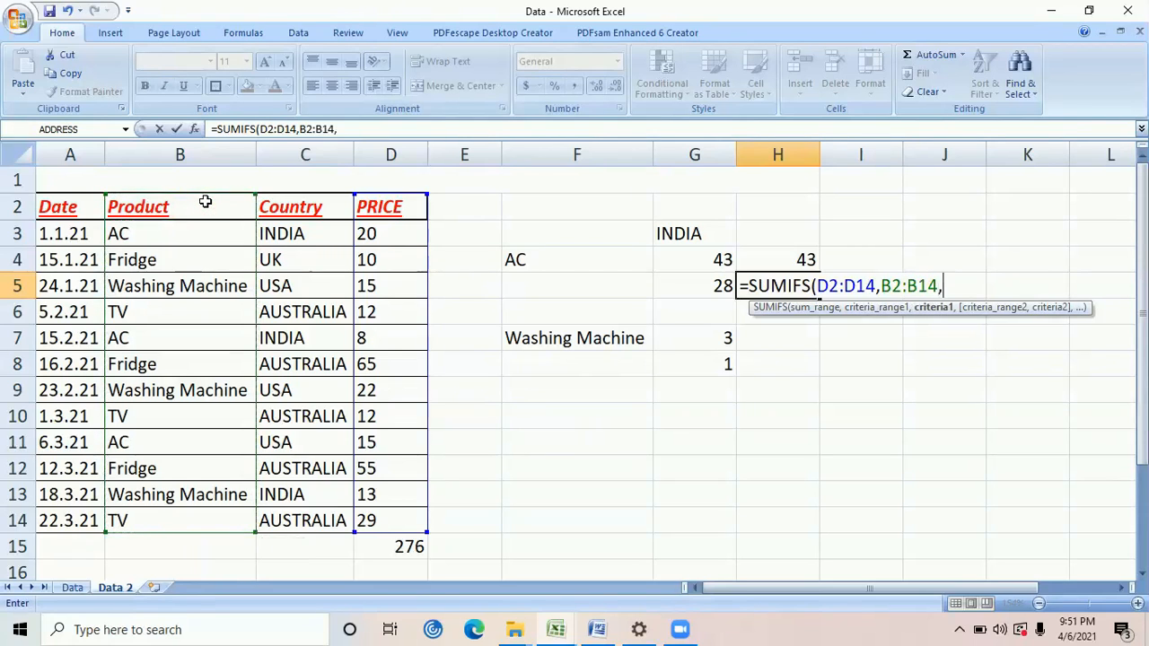
left_click(599, 257)
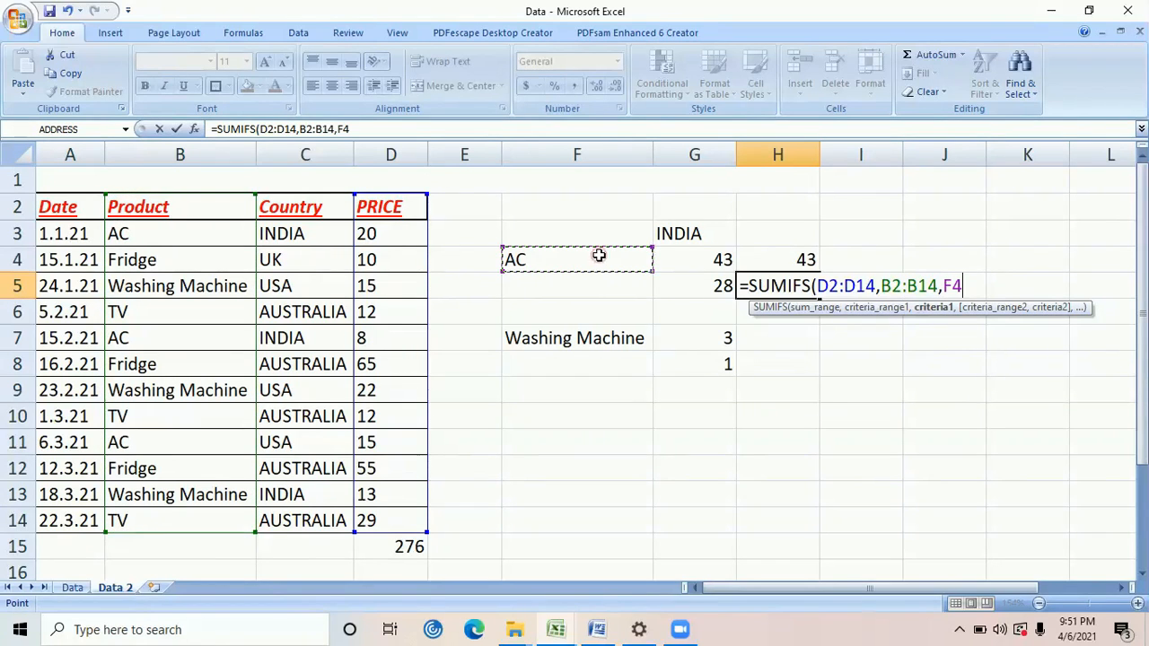
type(",")
Complete the SUMIFS formula in H5 with a second condition, matching criteria range C2:C14 to the country in G3
left_click(326, 205)
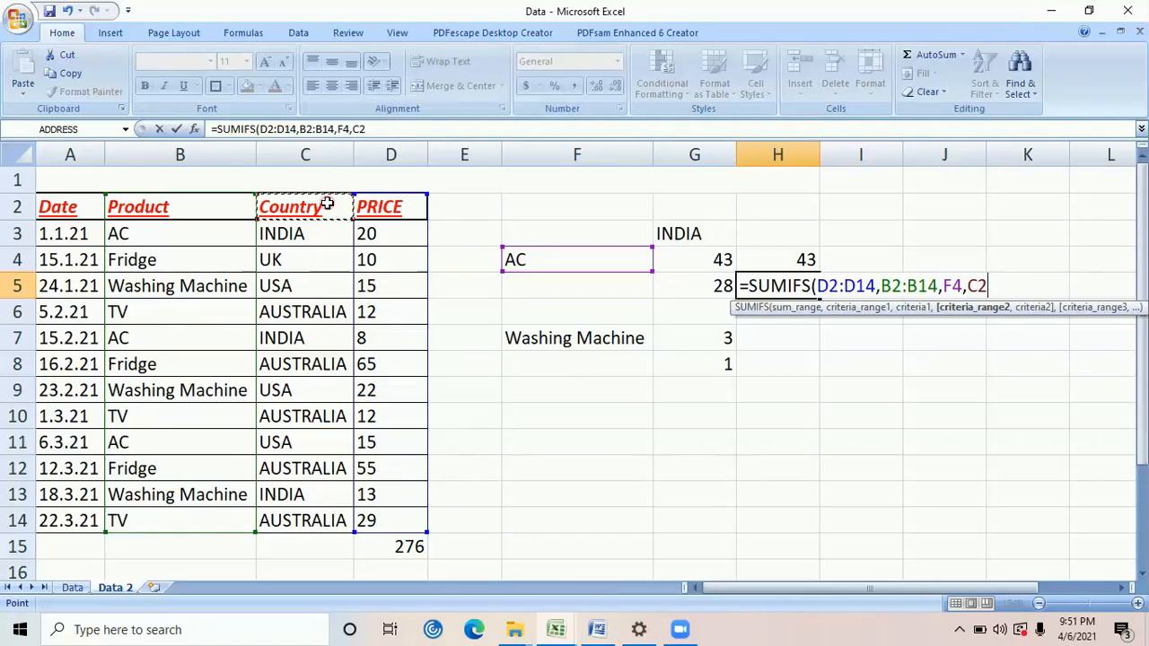
key("ctrl+shift+Down")
type(",")
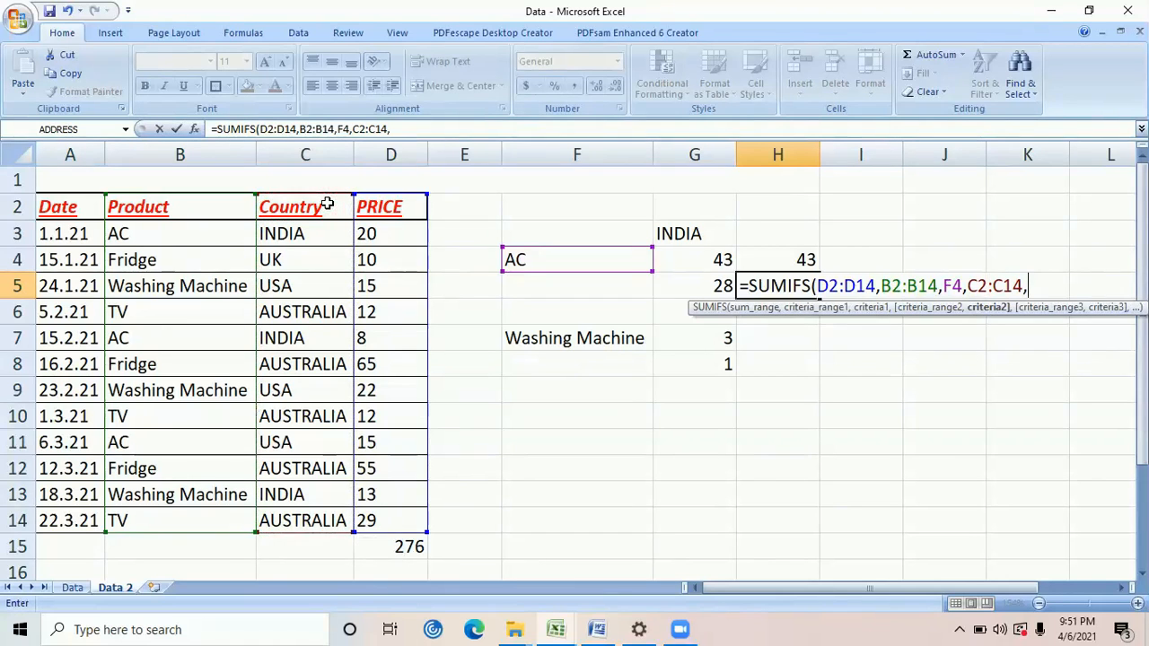
left_click(699, 233)
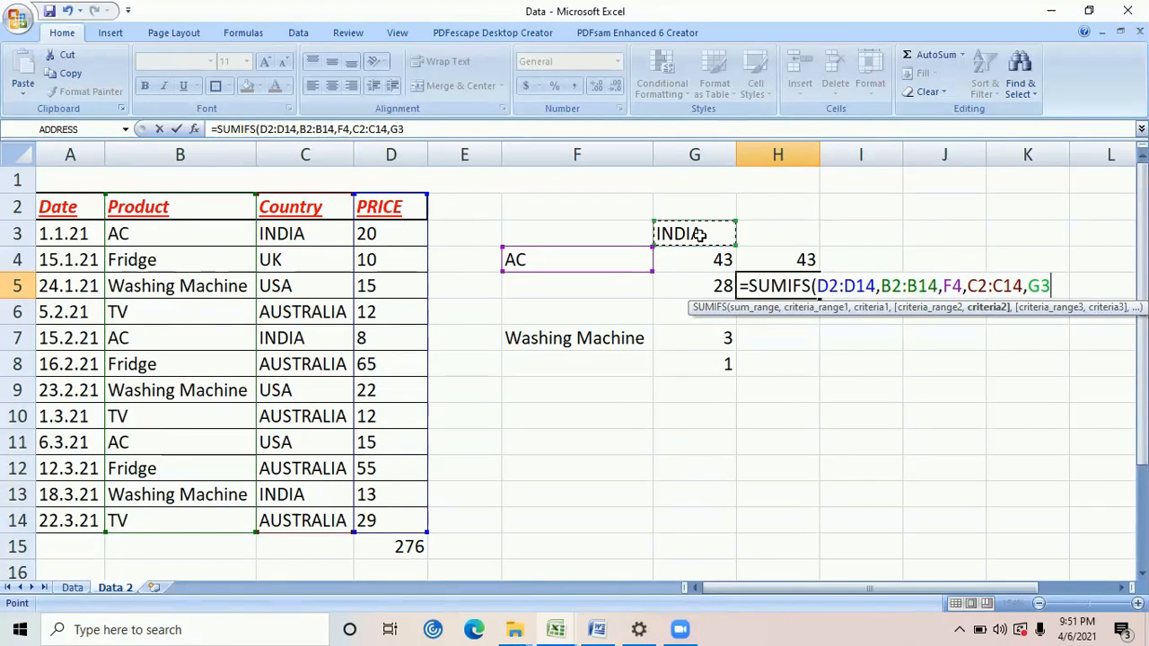
type(")")
key("Return")
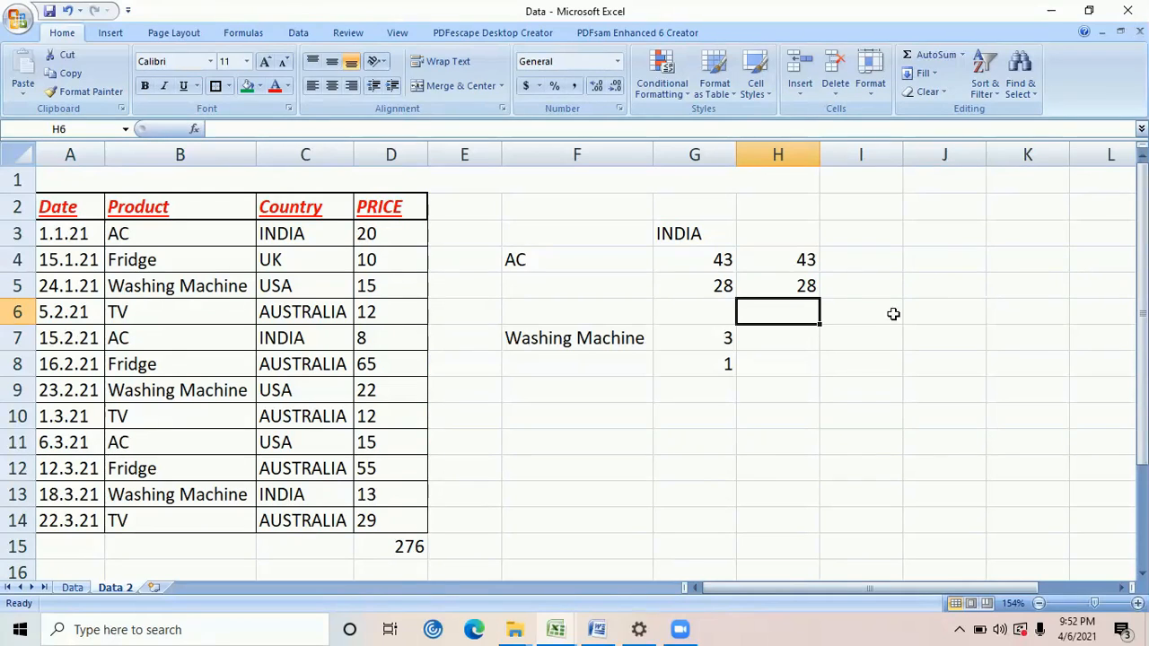
Add filters to the header row A2:D2 again and show only AC in the Product column
left_click(749, 276)
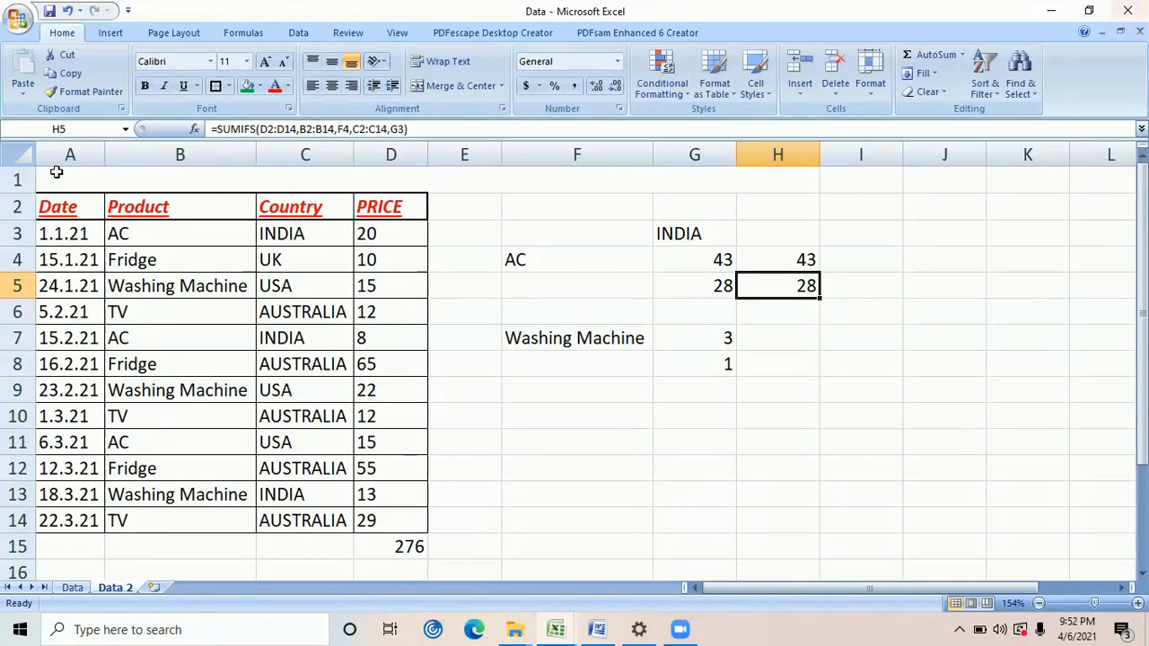
left_click_drag(72, 209, 375, 195)
key("ctrl+shift+l")
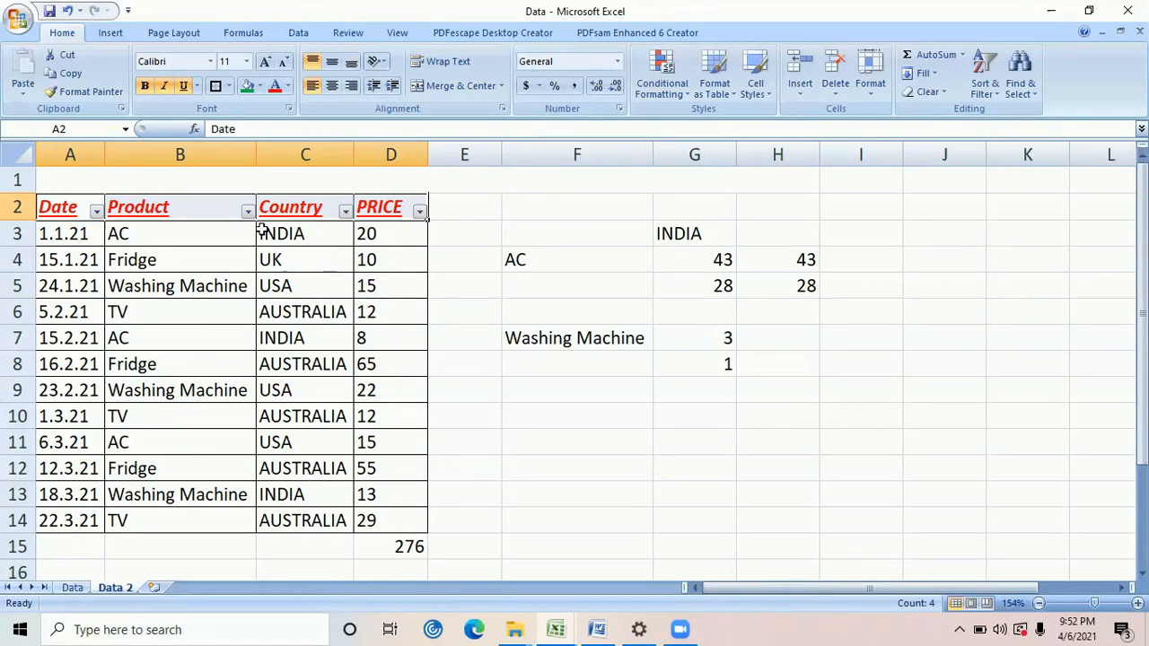
left_click(248, 211)
left_click(137, 347)
left_click(125, 358)
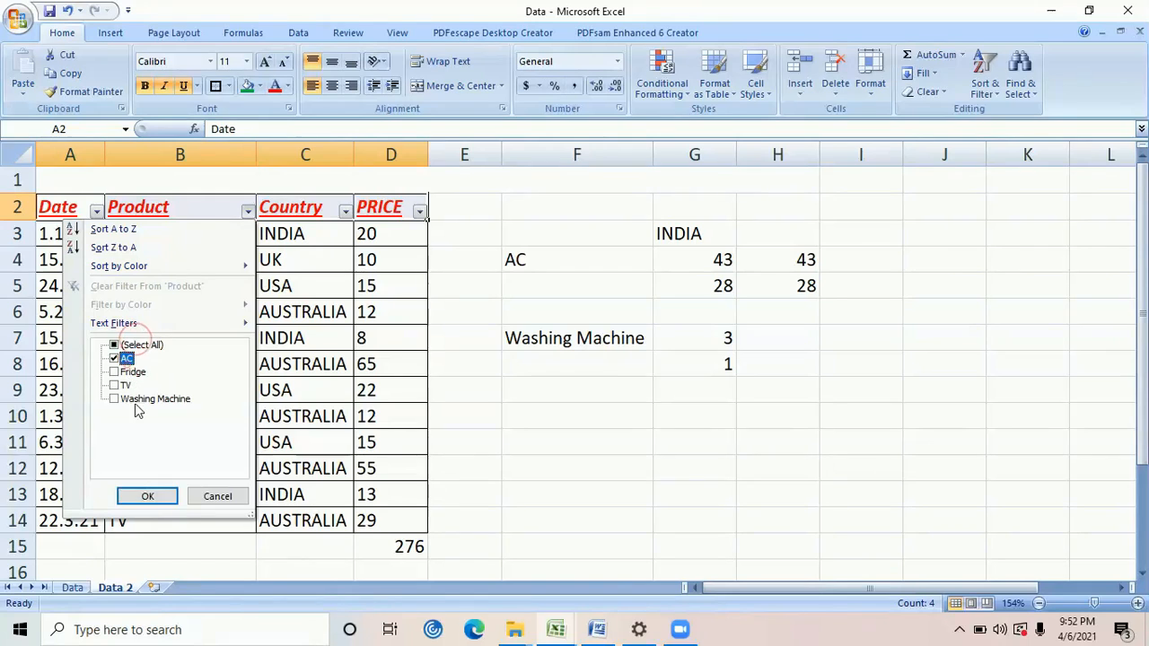
left_click(146, 493)
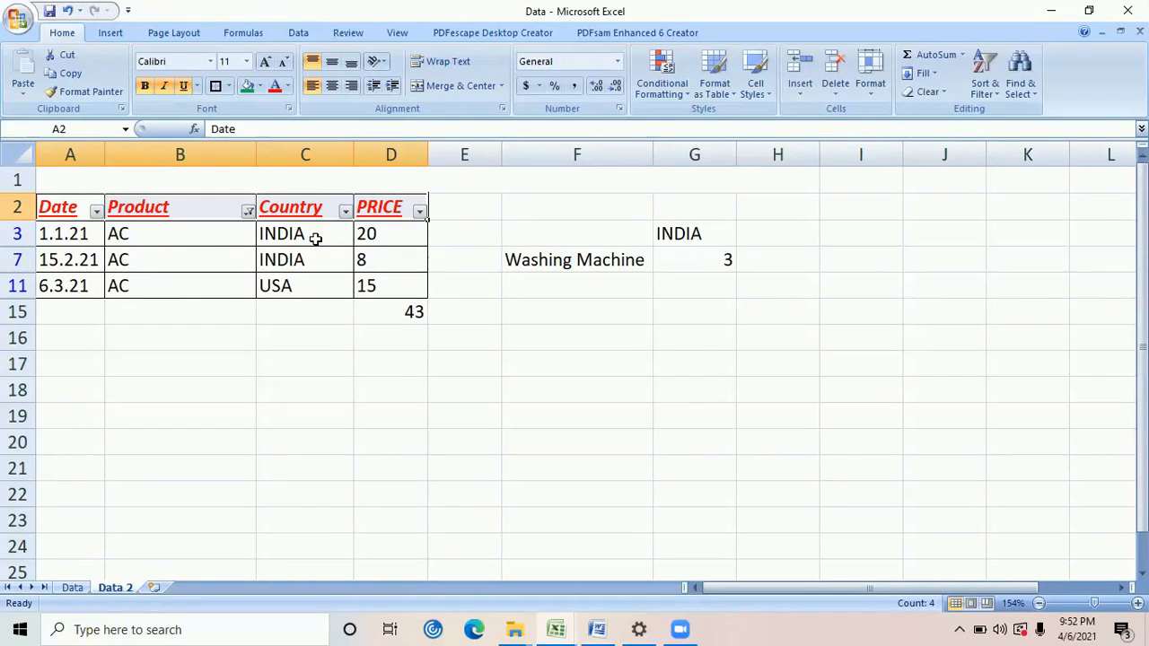
Check the sum of the two filtered AC prices for INDIA, and remove the filters from the table
left_click_drag(316, 237, 316, 257)
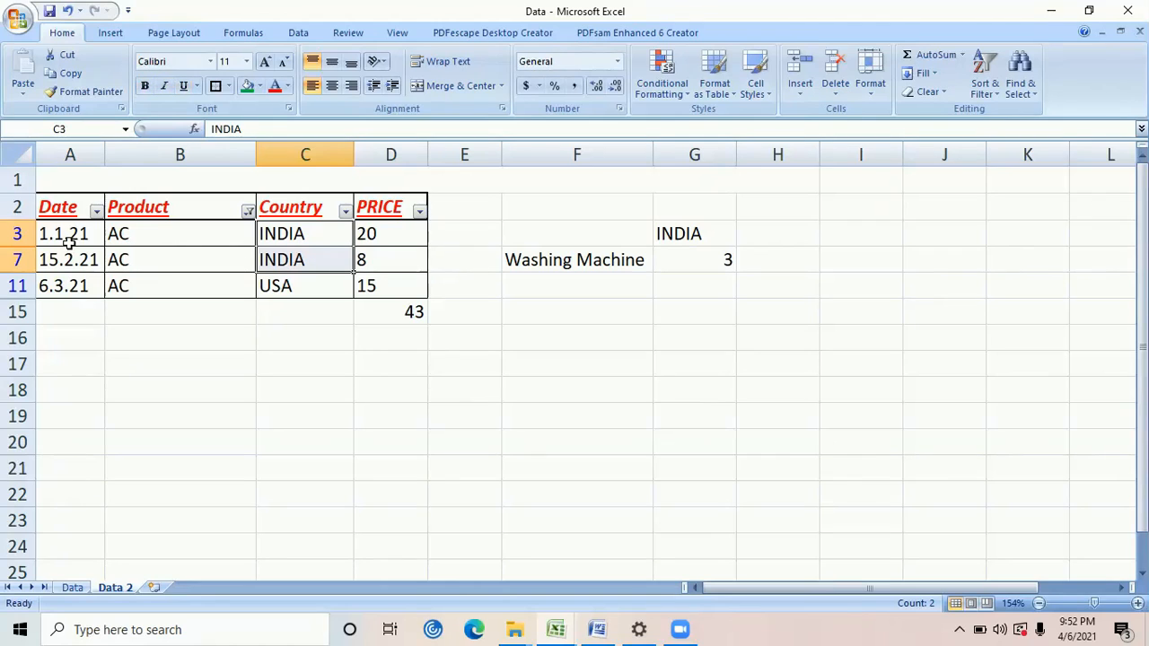
left_click(380, 232)
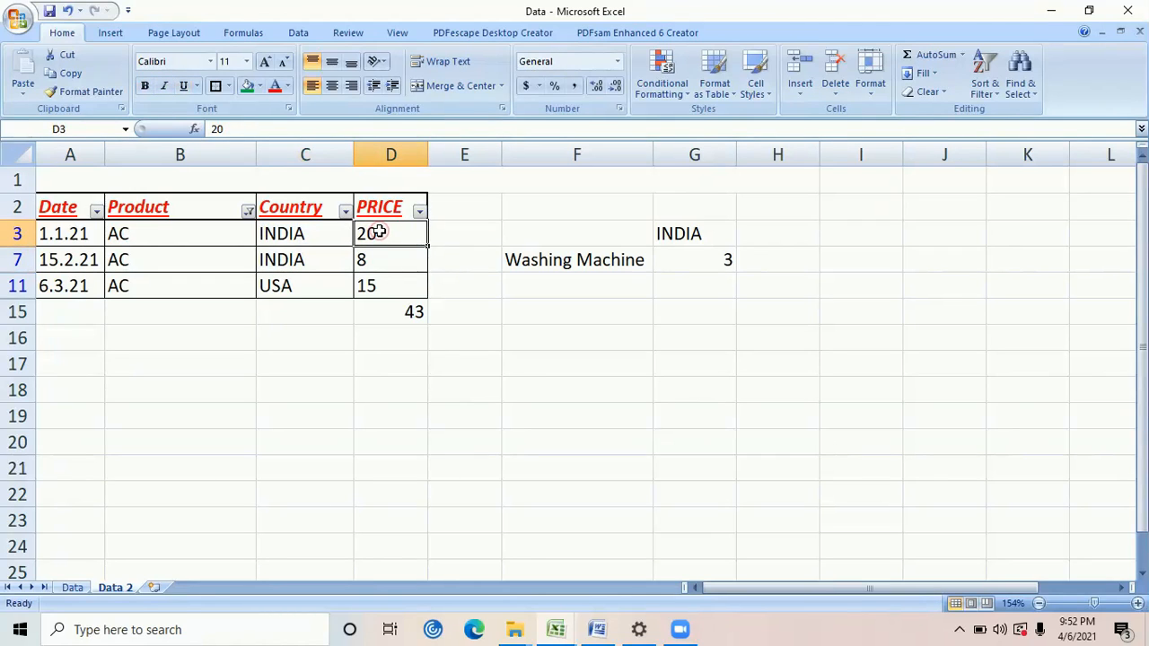
left_click_drag(379, 244, 383, 250)
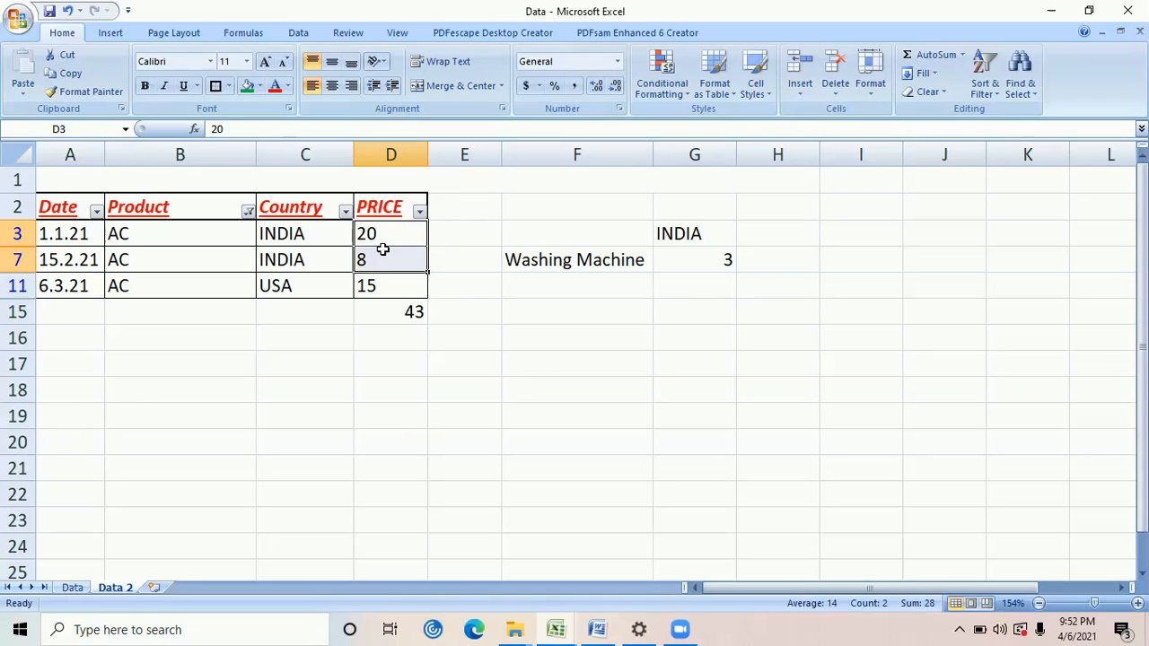
key("ctrl+shift+l")
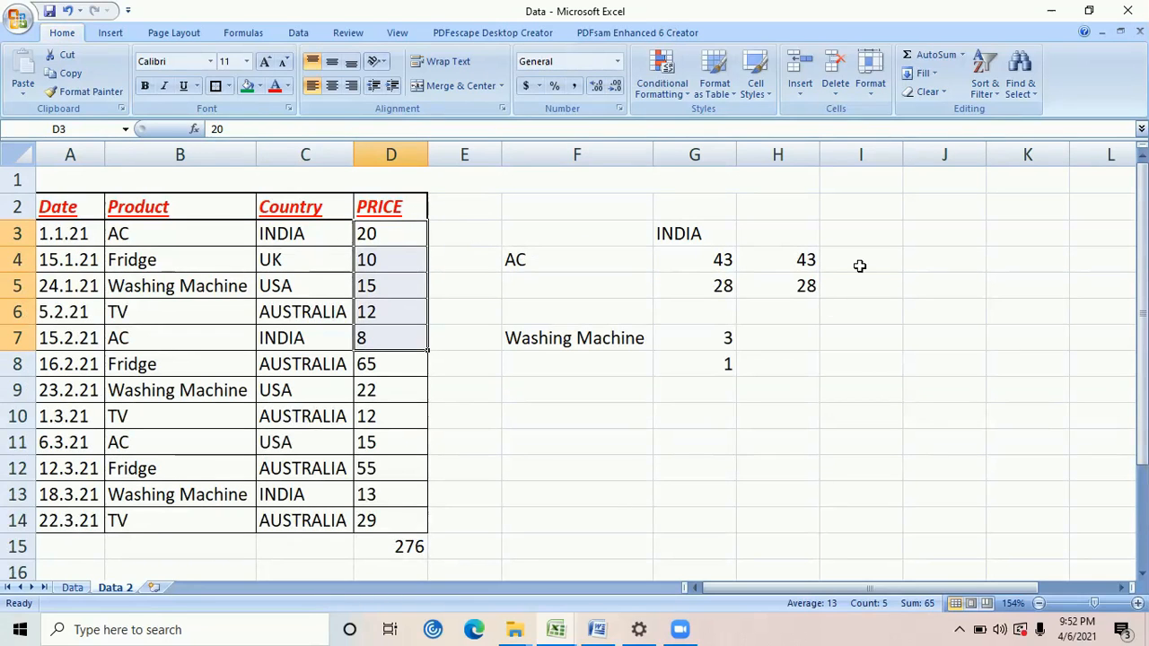
Compare the SUMIFS formula in H5 with the SUMIF formula in H4, and review the criteria cells F4 and G3
left_click(815, 308)
left_click(806, 281)
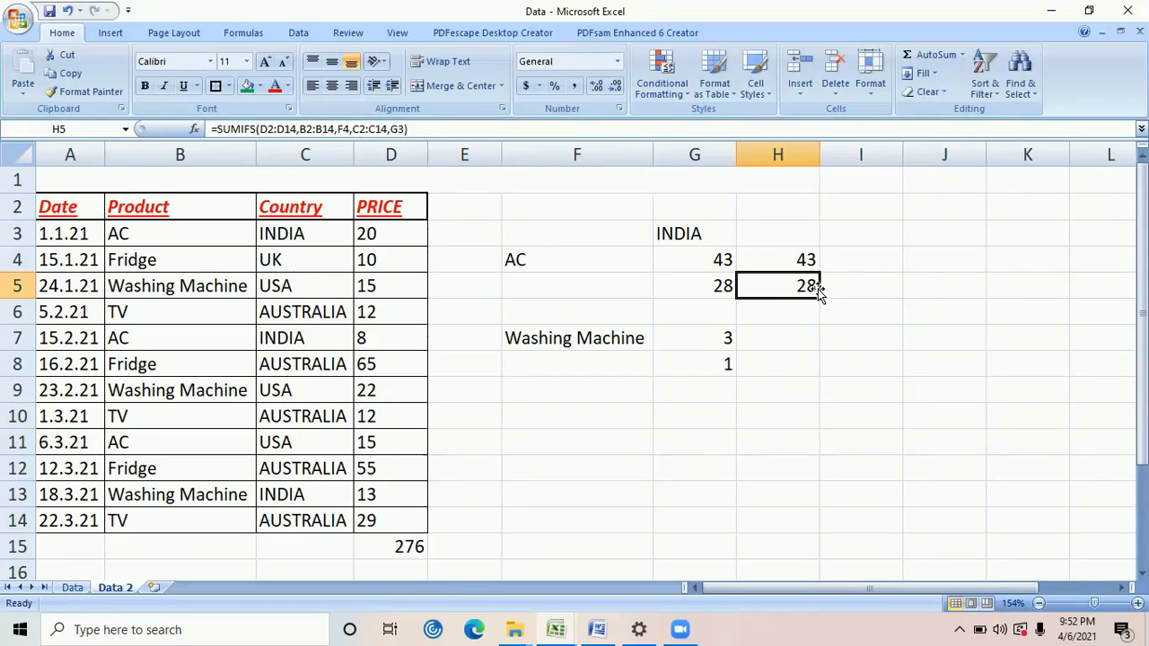
left_click(614, 264)
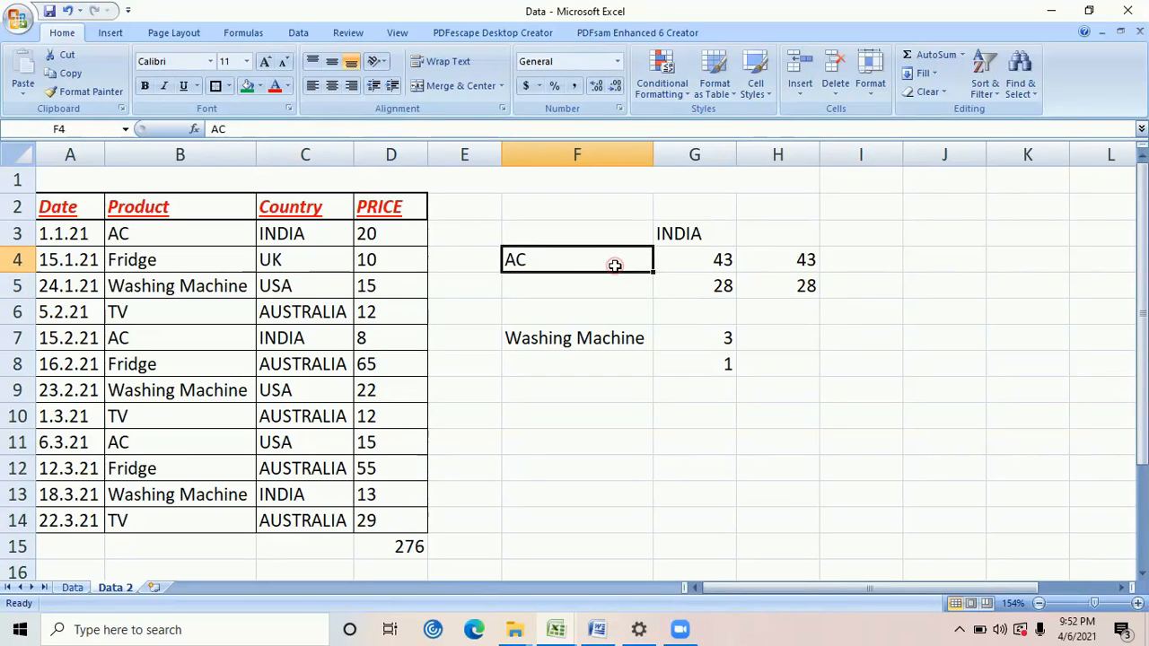
left_click(827, 261)
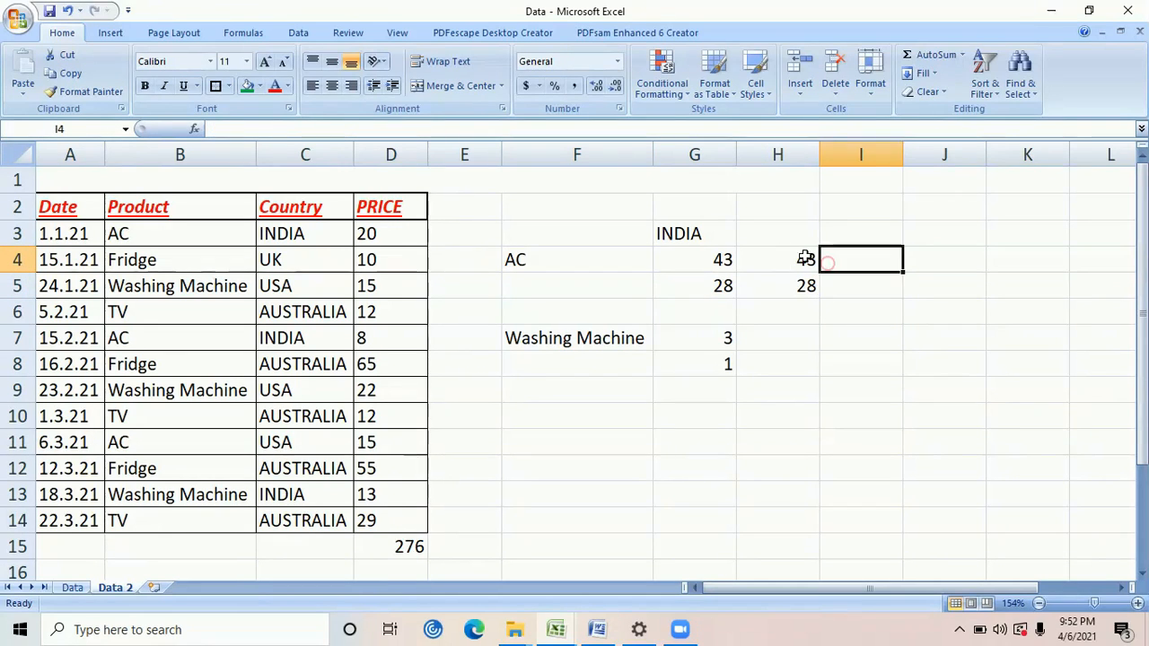
left_click(805, 259)
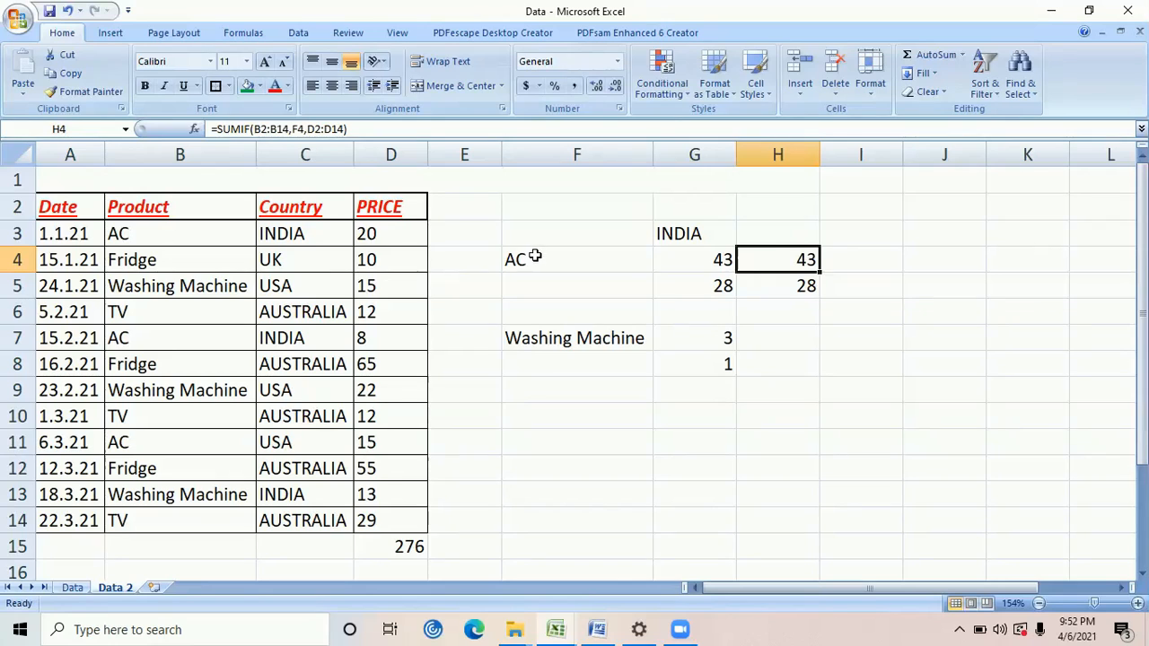
left_click_drag(535, 256, 709, 232)
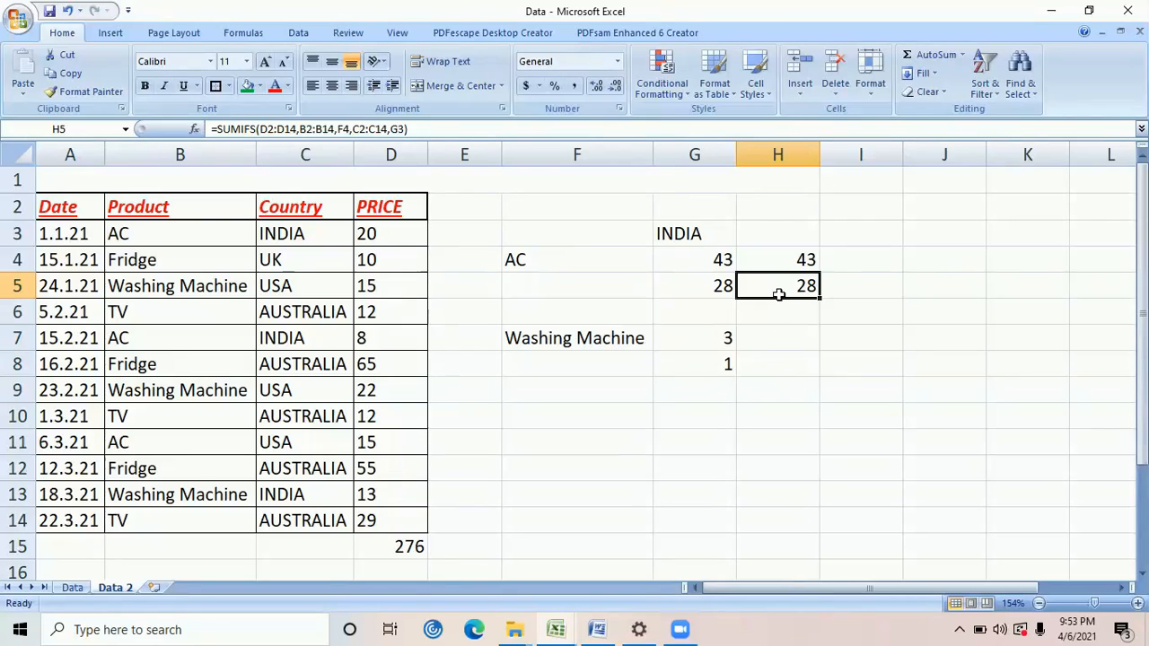
Begin a COUNTIF formula in H7, beside the existing Washing Machine count
left_click(777, 336)
type("=coun")
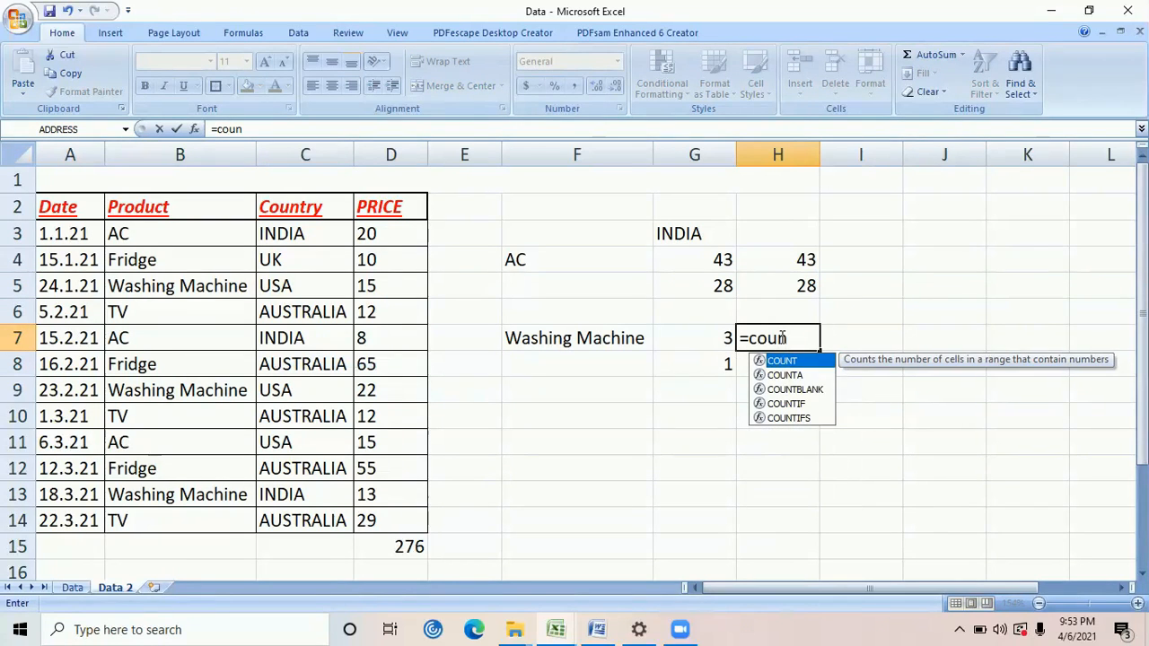
key("Down")
key("Down")
key("Down")
key("Tab")
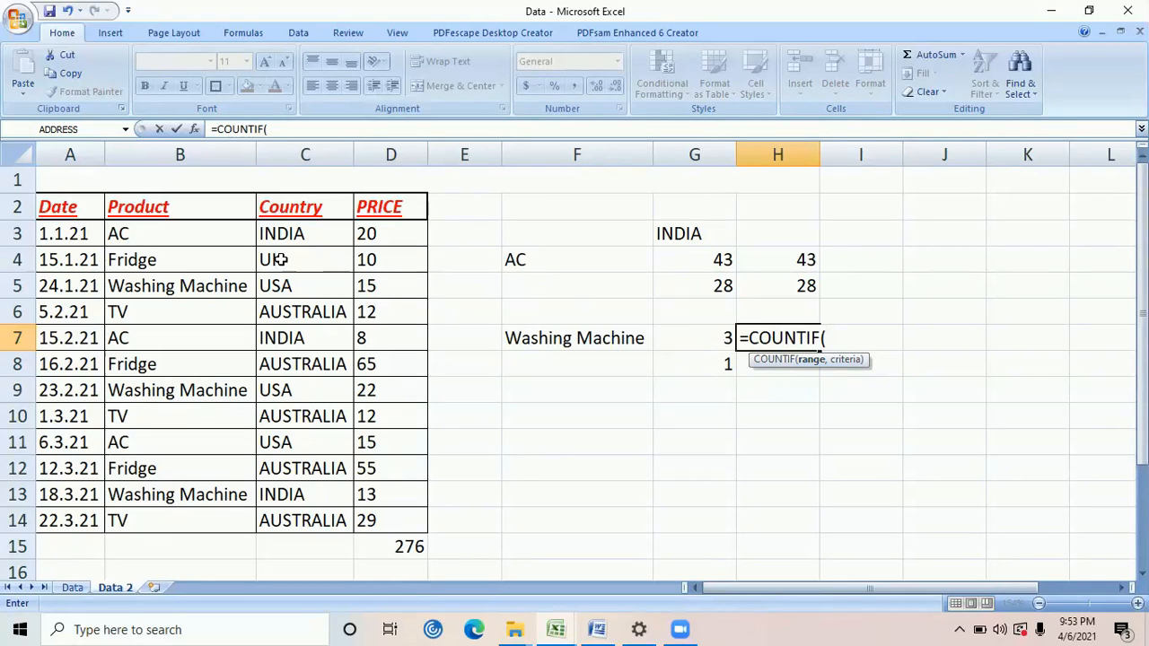
Complete the COUNTIF formula with the Product column B2:B14 as the range and F7 as the criterion
left_click(220, 209)
key("ctrl+shift+Down")
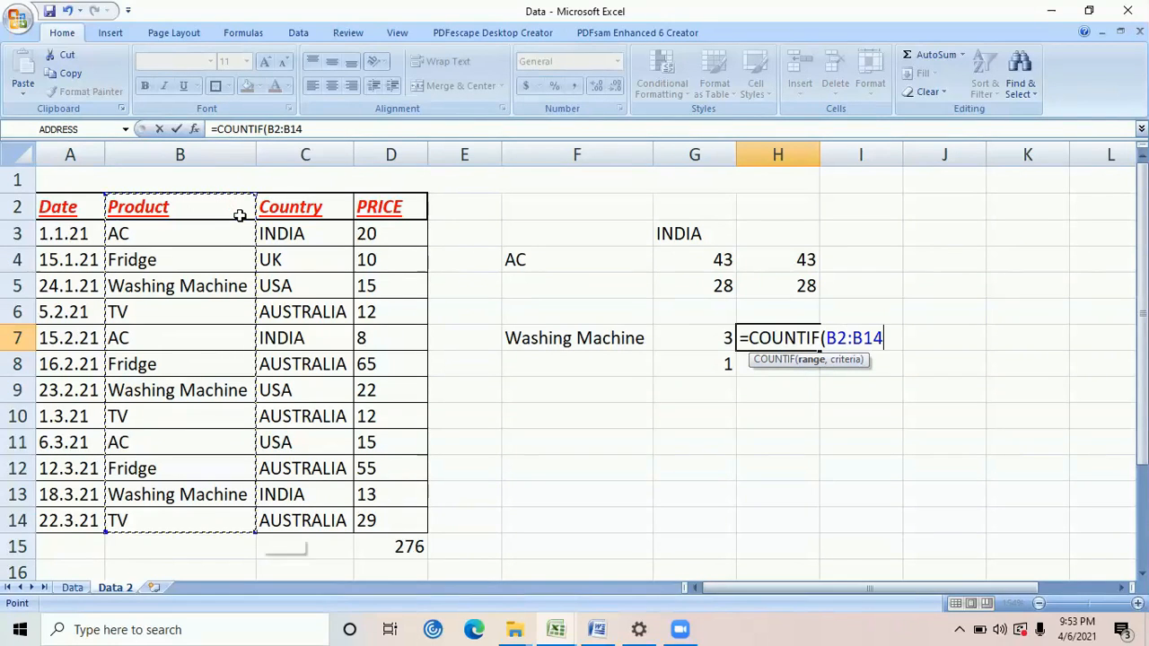
type(",")
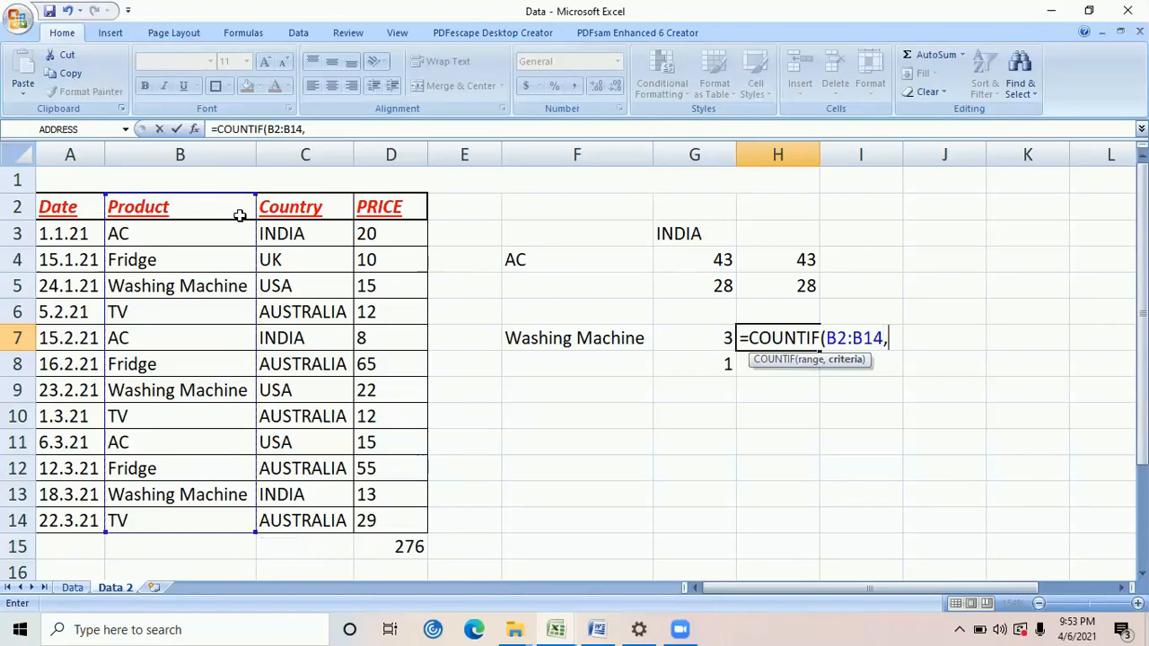
left_click(563, 341)
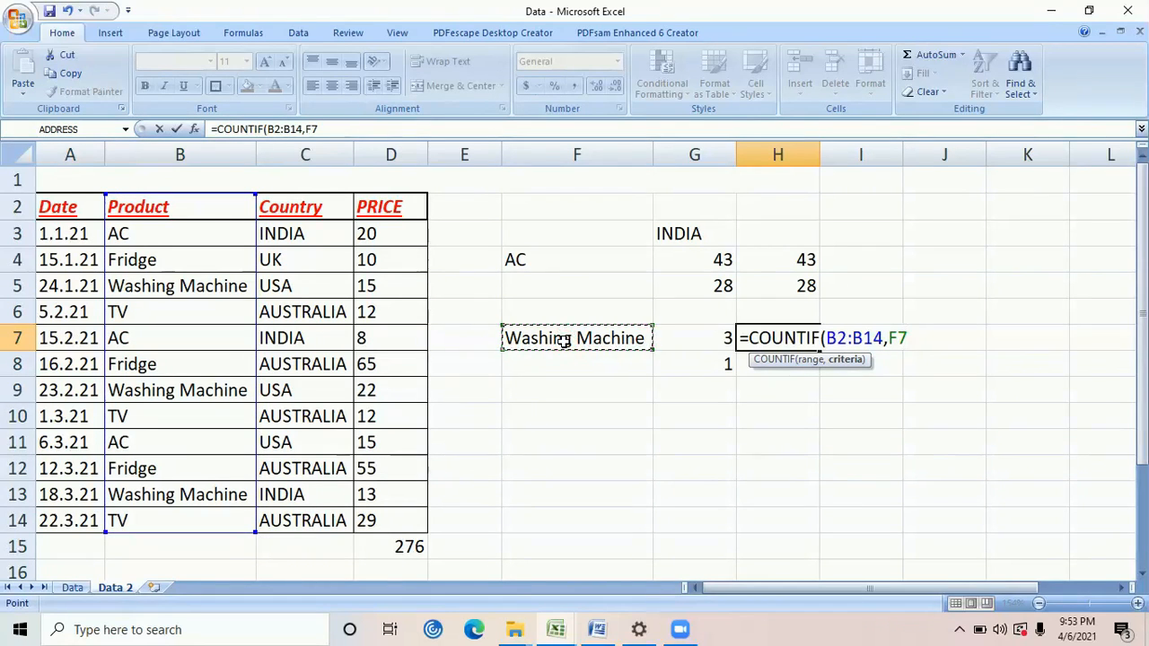
type(")")
key("Return")
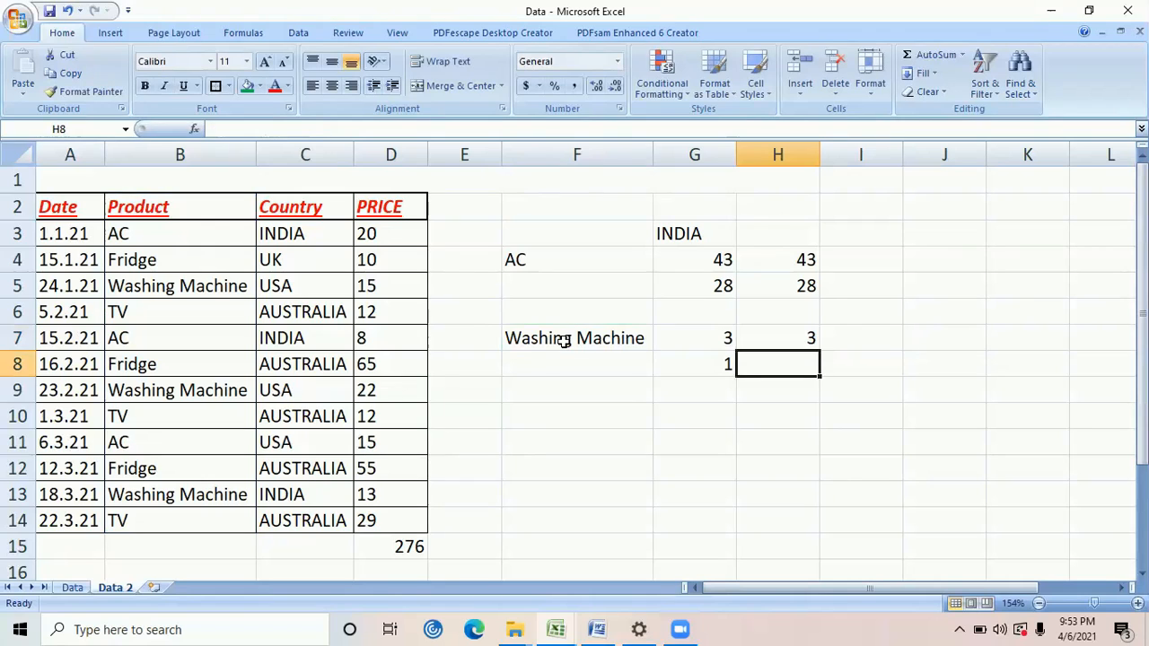
Check the Washing Machine entries in B5, B9 and B13 against the COUNTIF result in H7
key("Up")
left_click(200, 305)
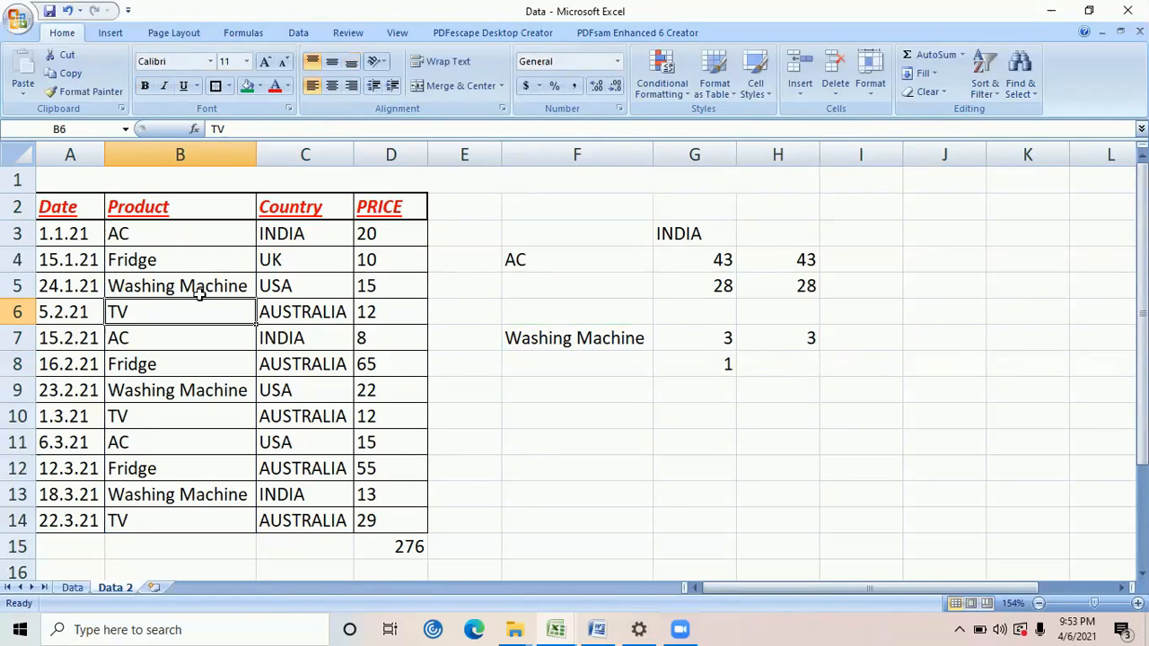
left_click(199, 289)
left_click(208, 390, "ctrl")
left_click(208, 491, "ctrl")
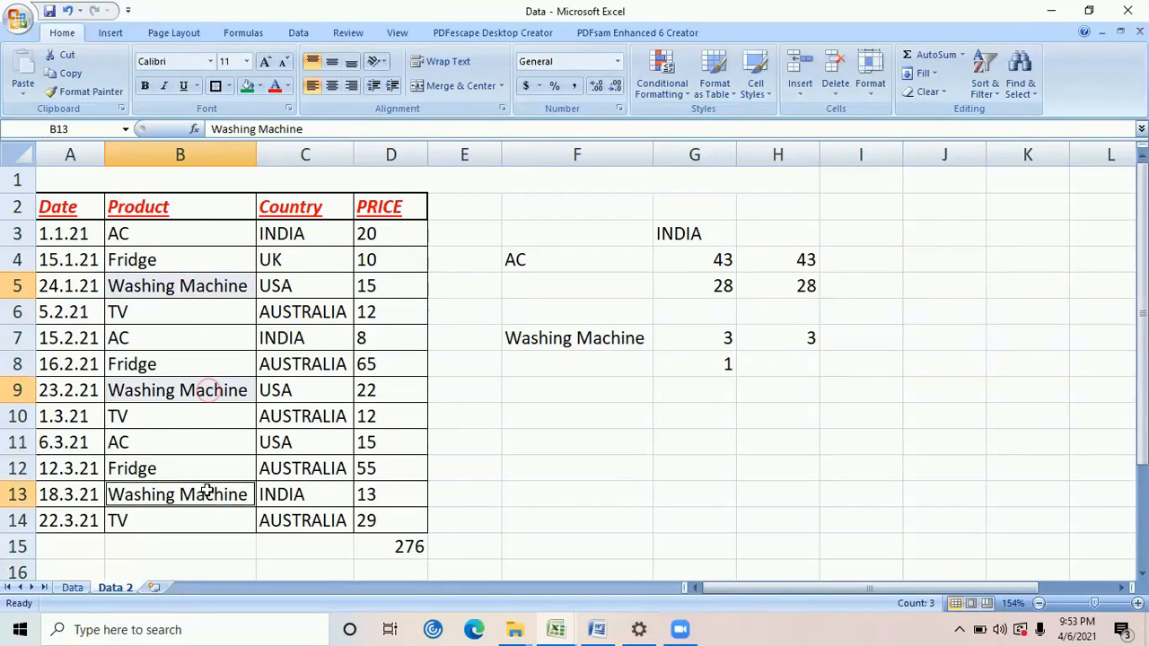
left_click(807, 334)
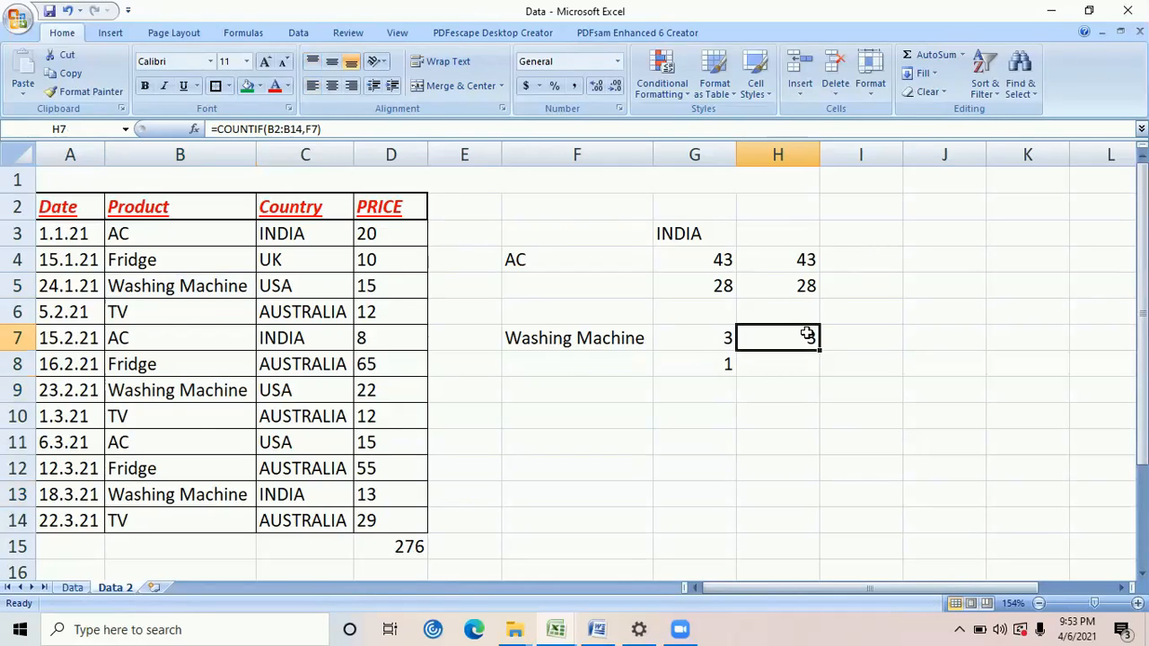
Begin a COUNTIFS formula in H8, below the COUNTIF result
left_click(782, 359)
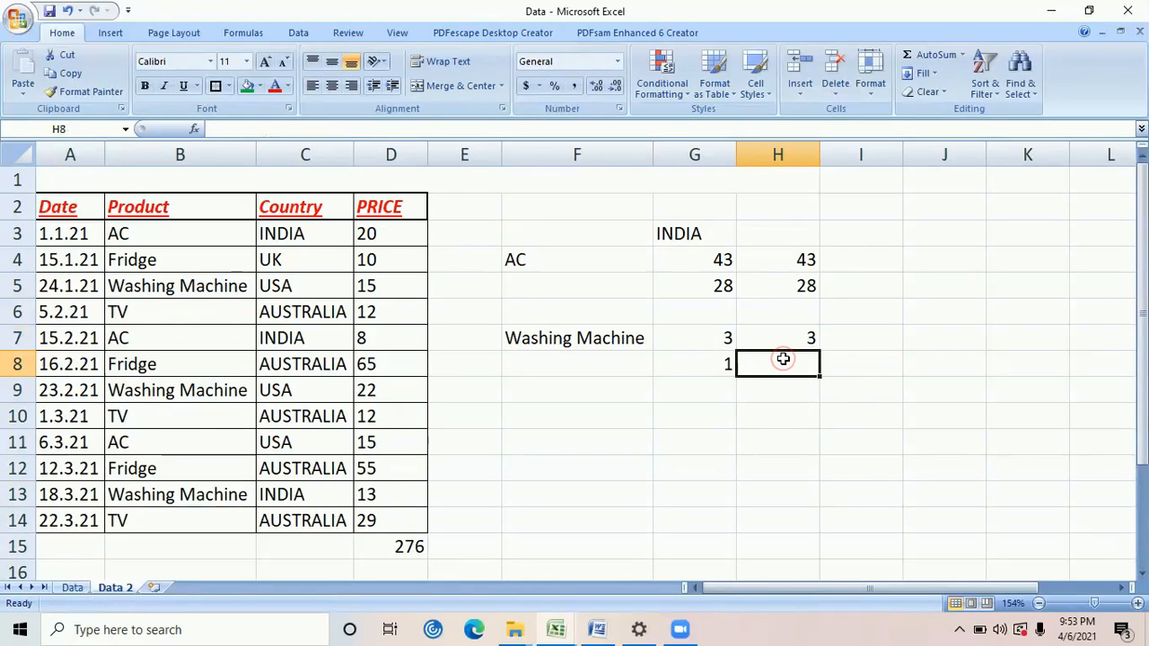
type("=")
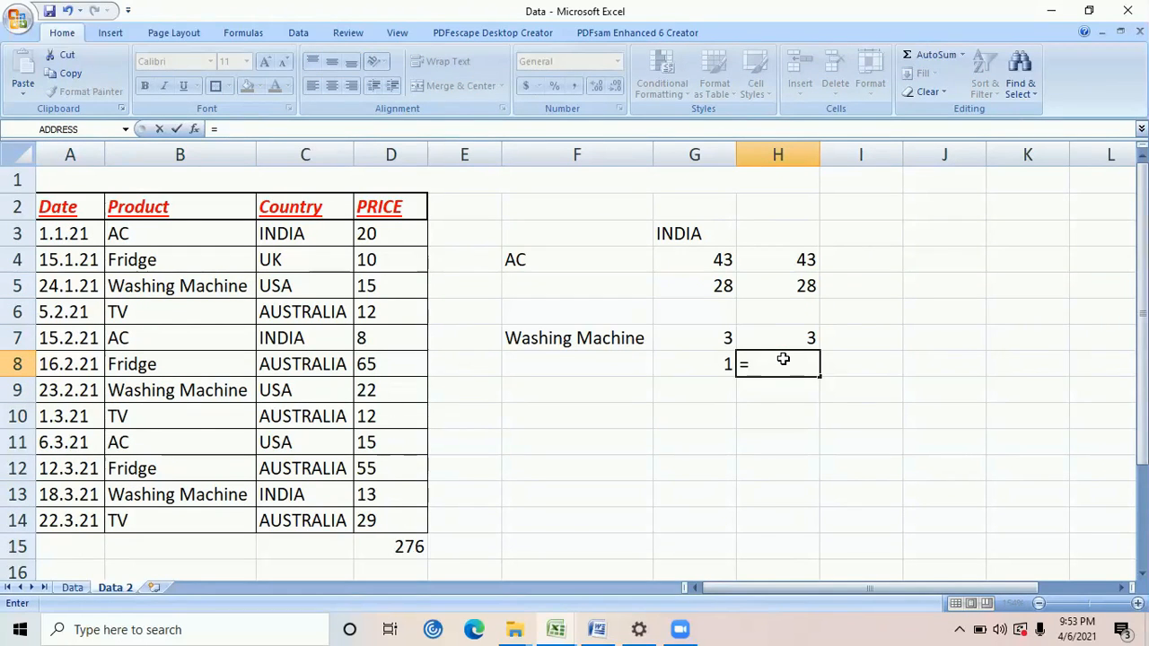
type("c")
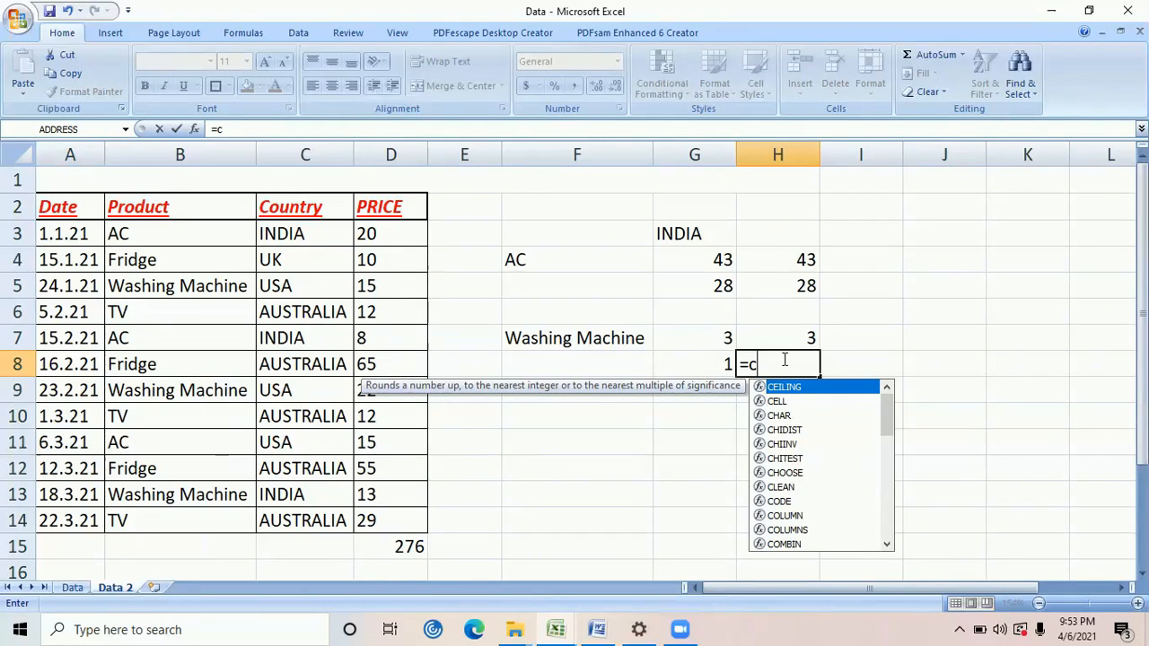
type("oun")
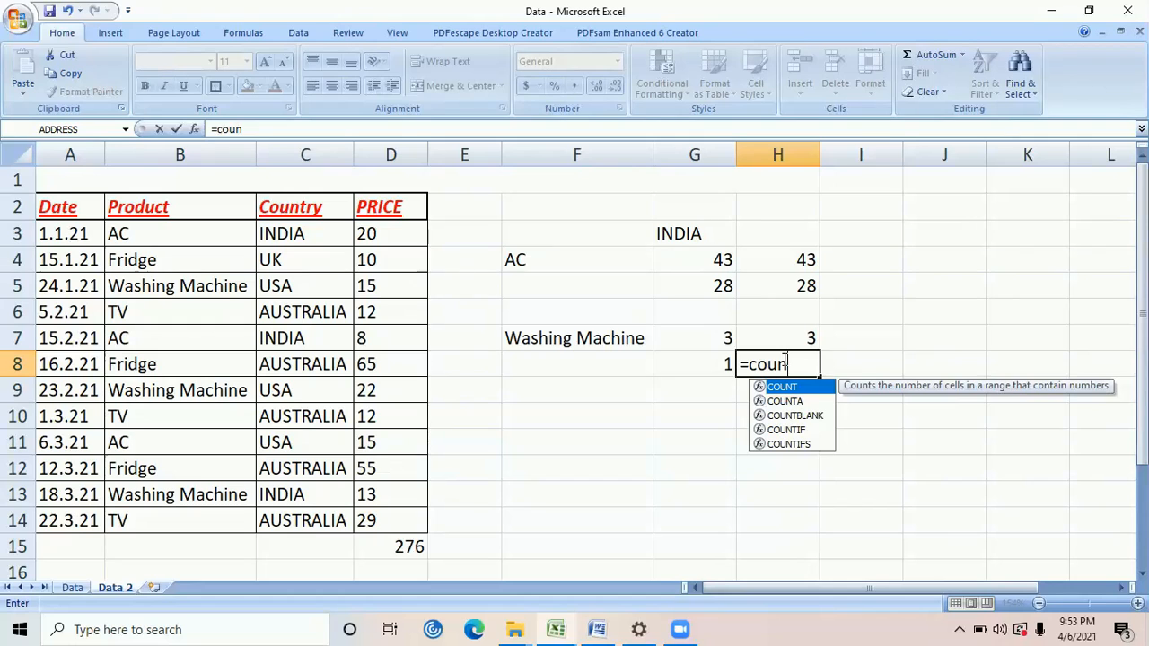
key("Down")
key("Down")
key("Down")
key("Down")
key("Tab")
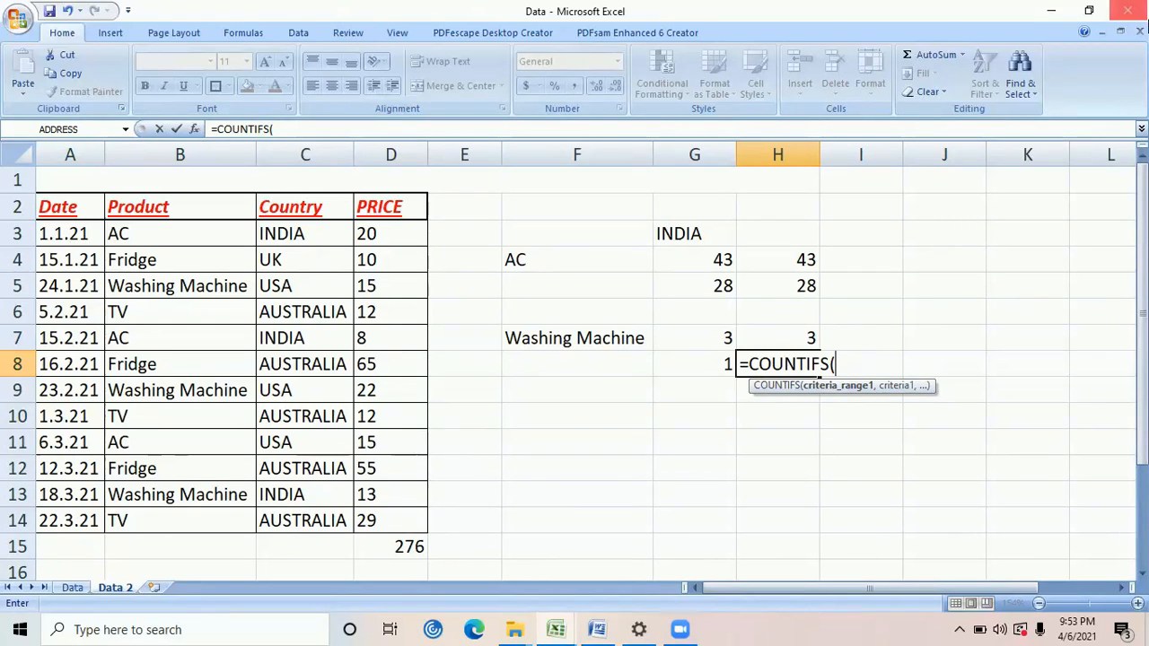
Add the first COUNTIFS condition, with criteria range B2:B14 and the product in F7 as its criterion
left_click(226, 207)
key("ctrl+shift+Down")
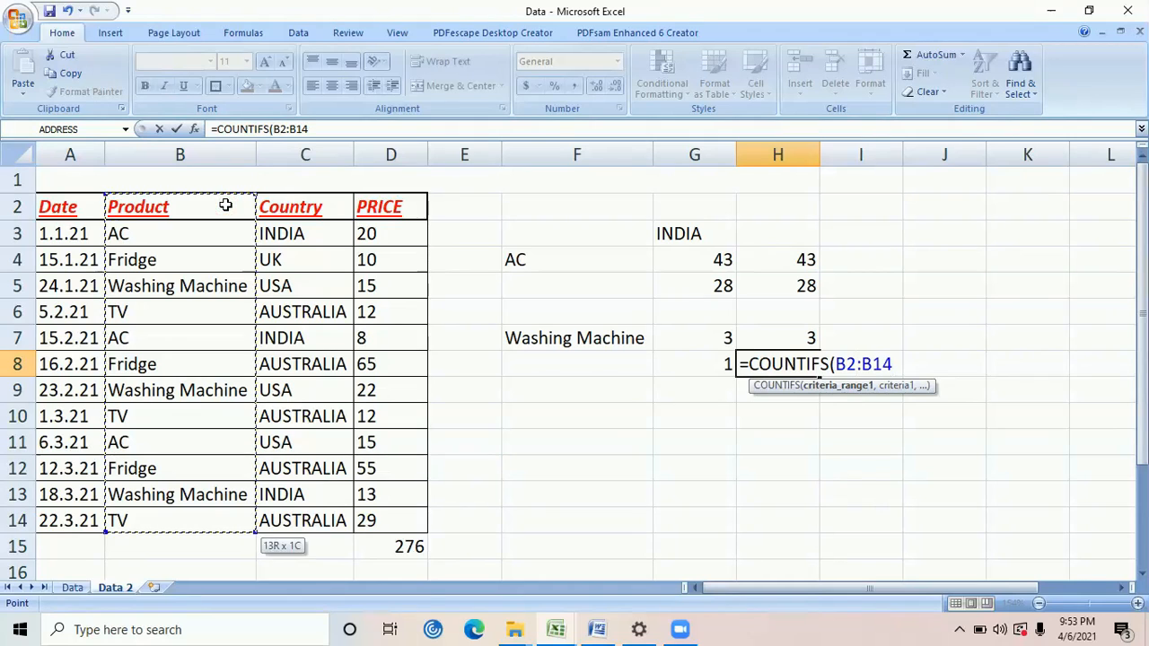
type(",")
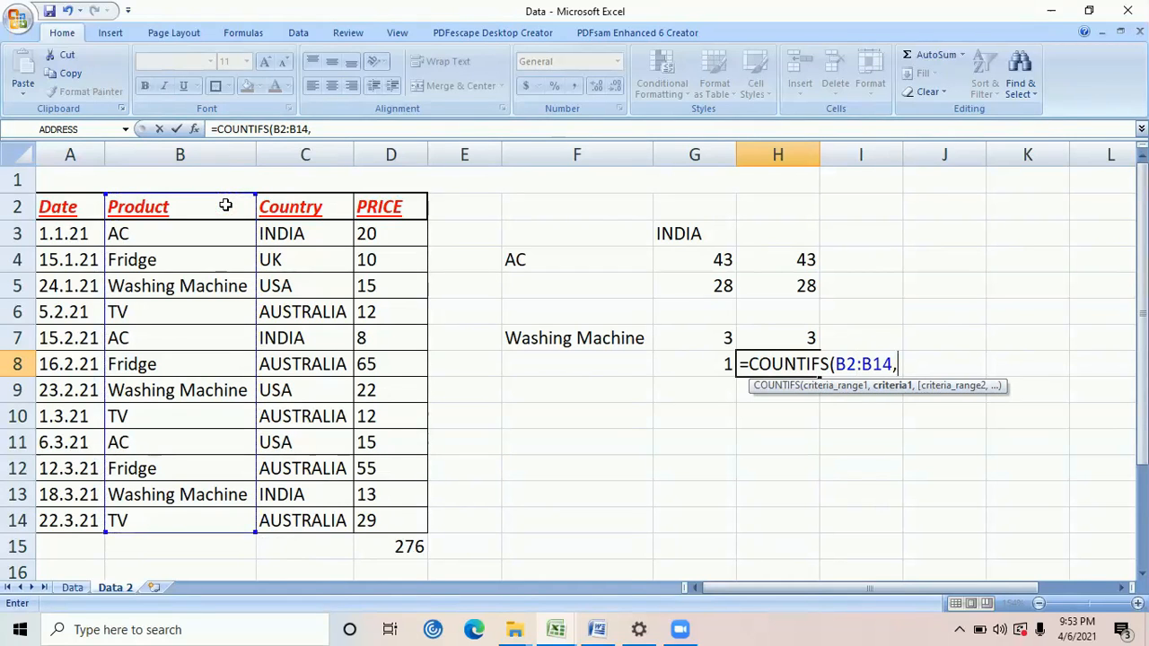
left_click(552, 344)
type(",")
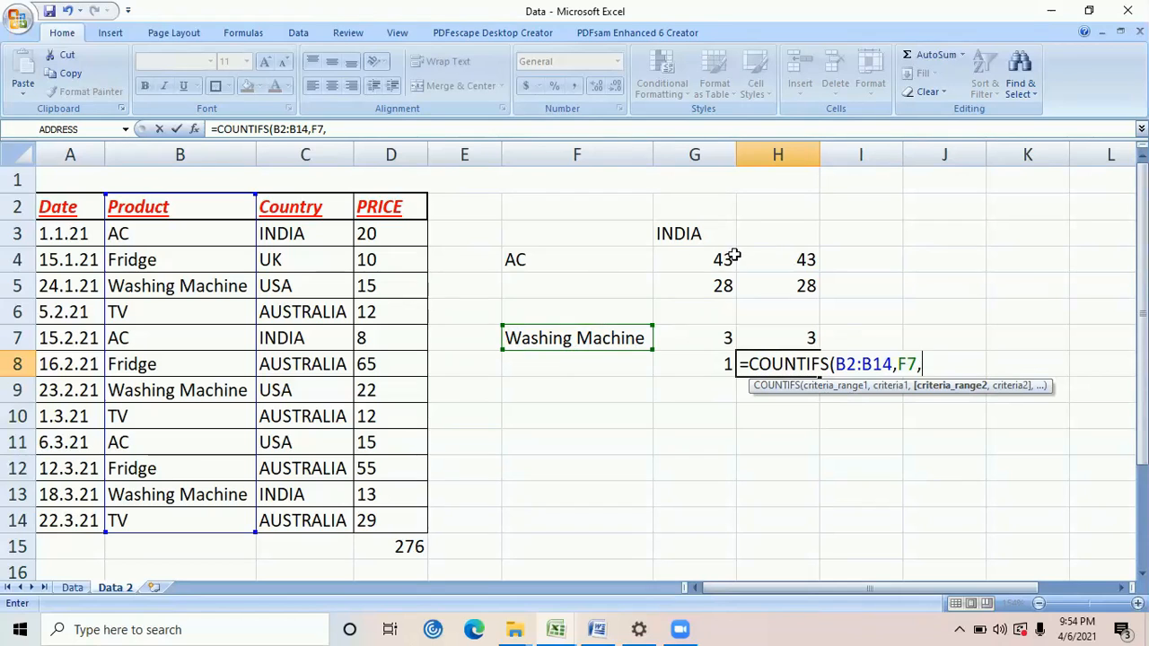
Complete the COUNTIFS formula in H8 with C2:C14 as the second criteria range and the country in G3 as its criterion
left_click_drag(306, 207, 305, 521)
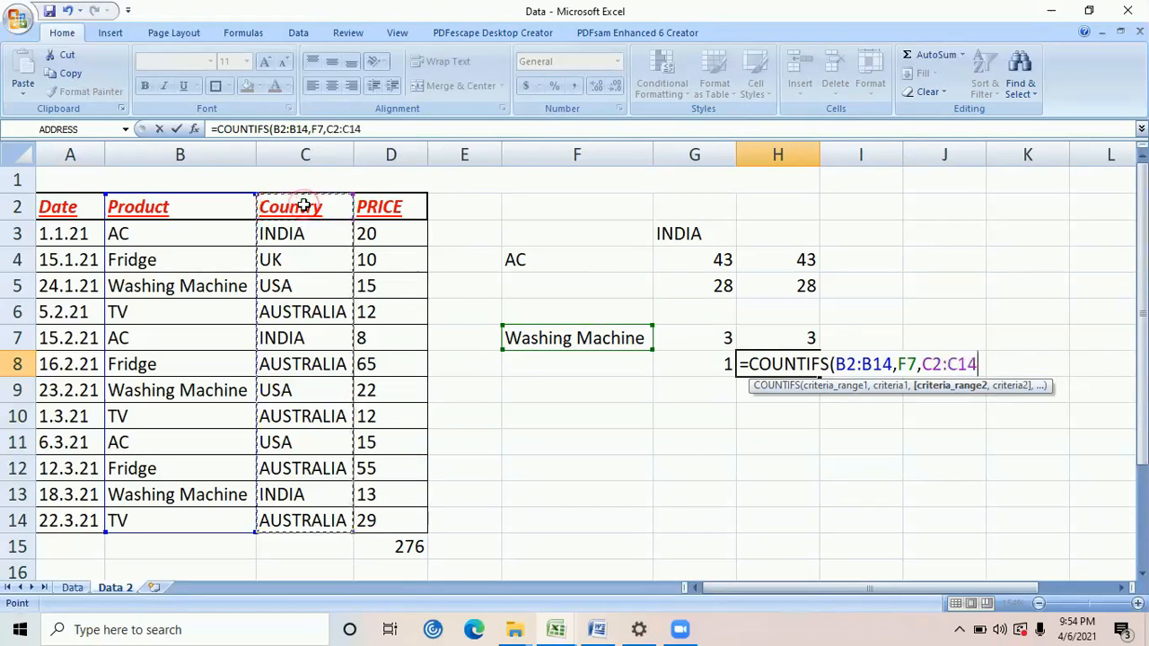
left_click_drag(305, 207, 305, 206)
type(",")
left_click(691, 226)
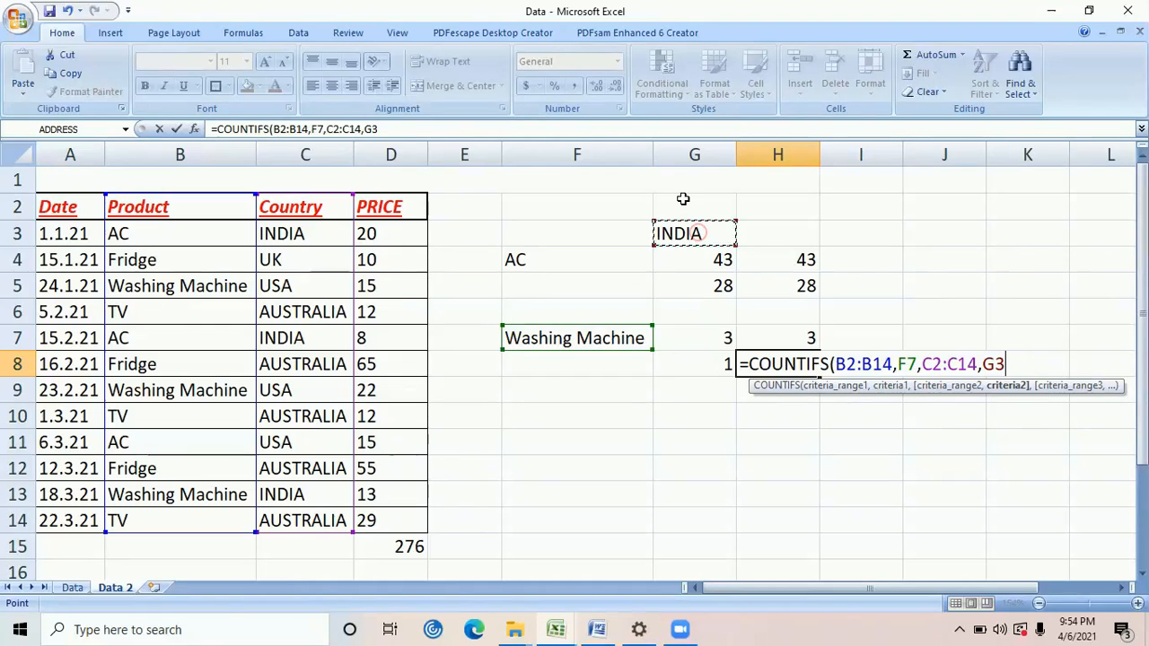
type(")")
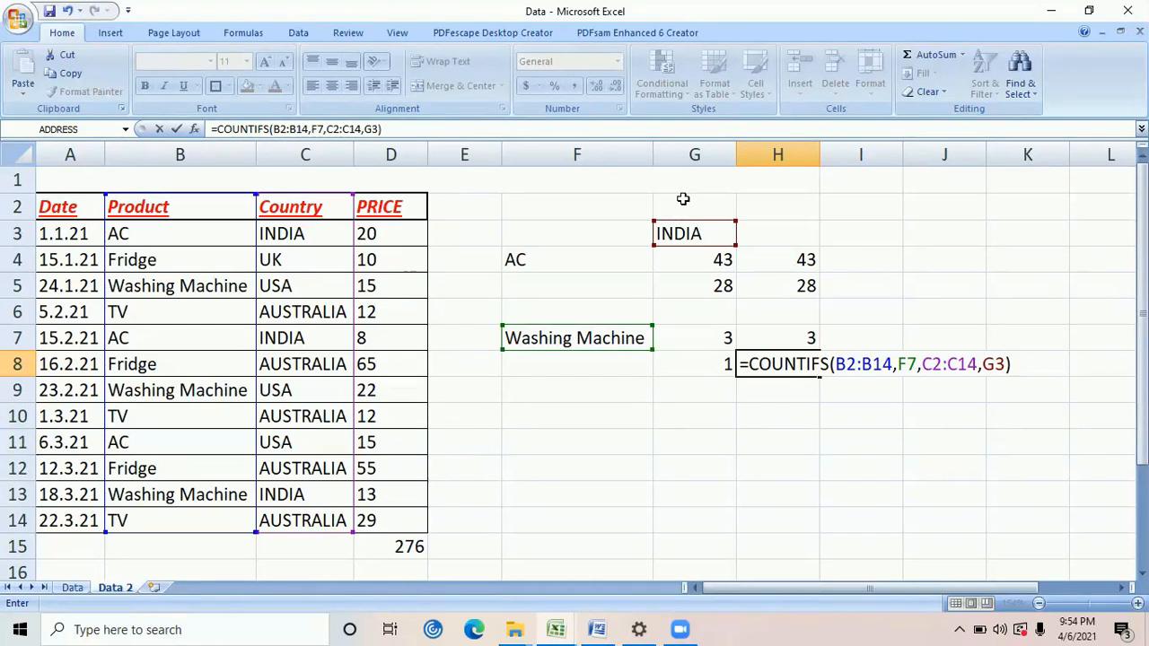
key("Return")
key("Up")
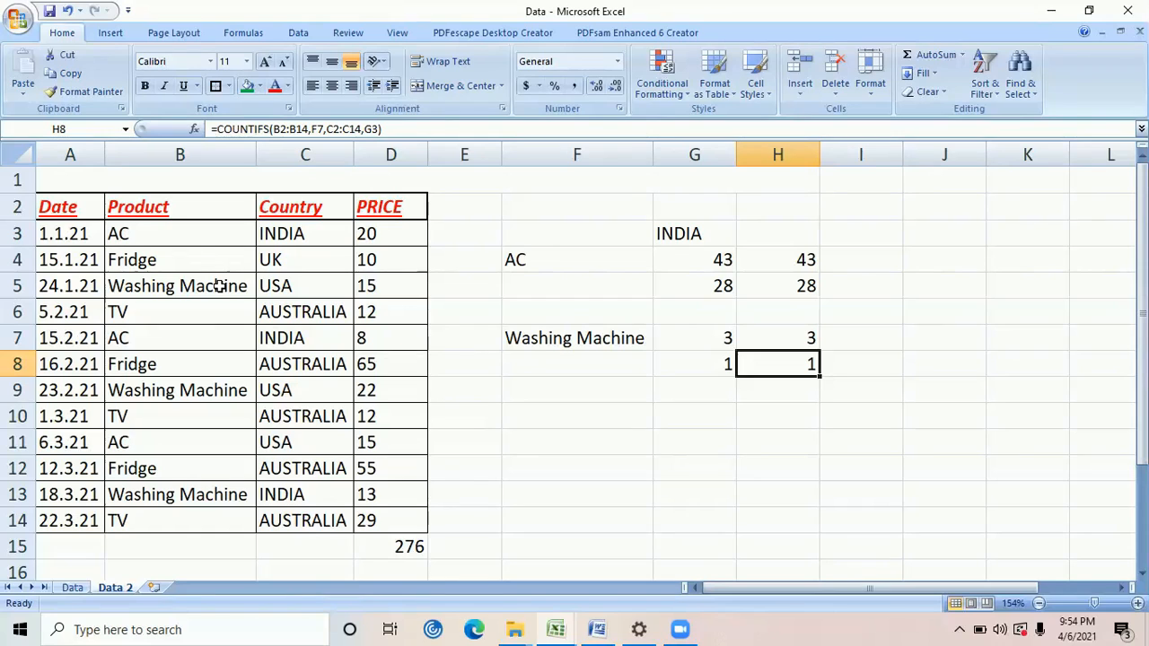
Check the product and country pairs of the Washing Machine rows 5, 9 and 13 against the COUNTIFS result in H8
left_click_drag(216, 292, 278, 287)
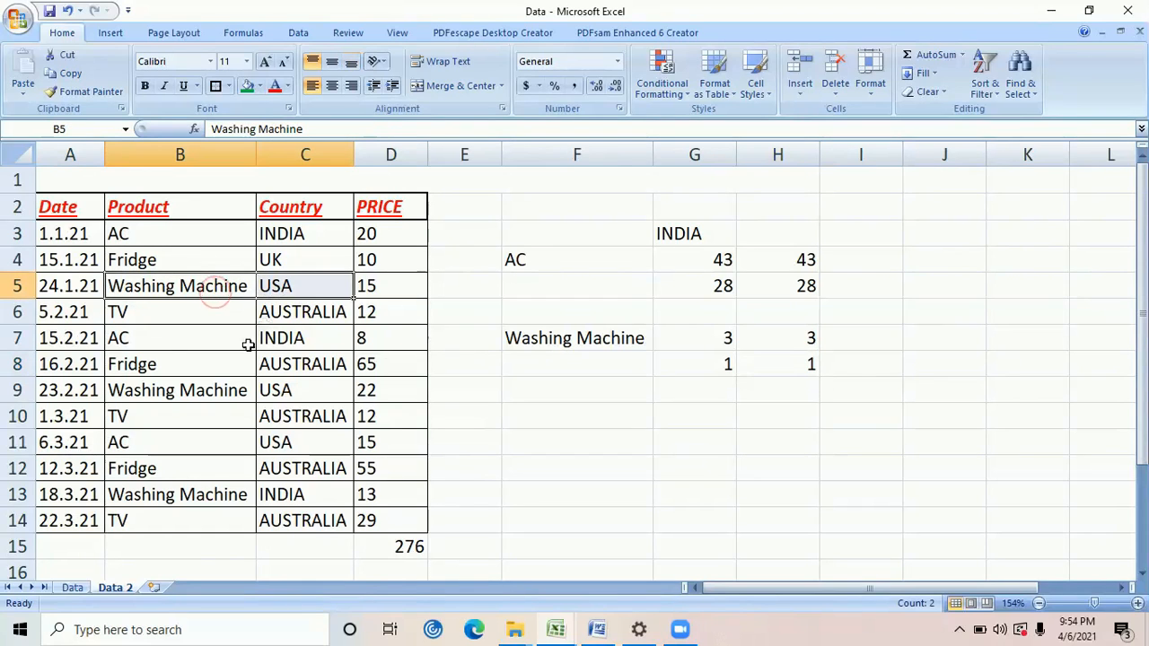
left_click_drag(206, 392, 289, 393)
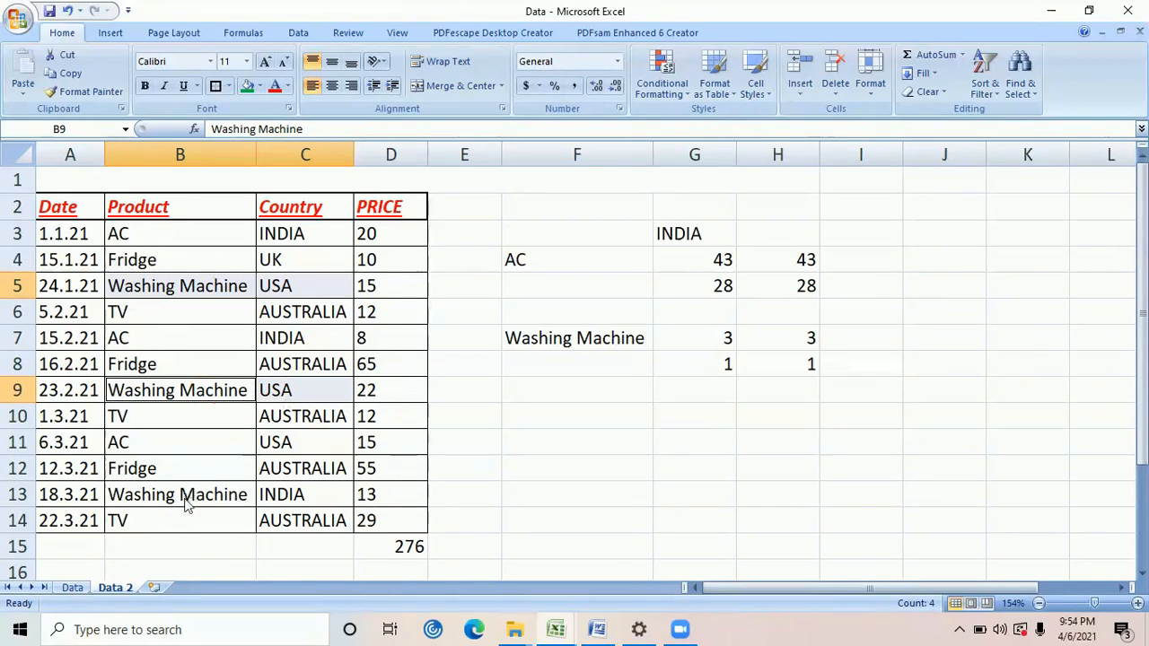
left_click_drag(175, 499, 296, 499)
left_click(783, 377)
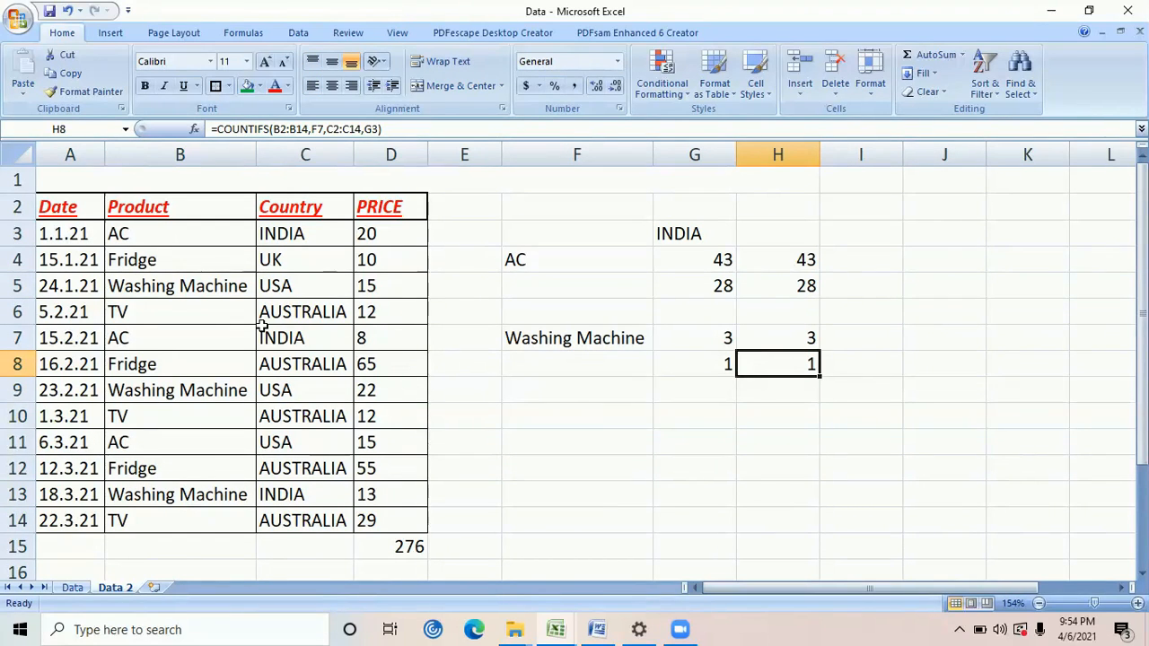
Review the sales table A2:D14 and the block of formula results in E3:I9 by highlighting each range
left_click_drag(84, 205, 392, 521)
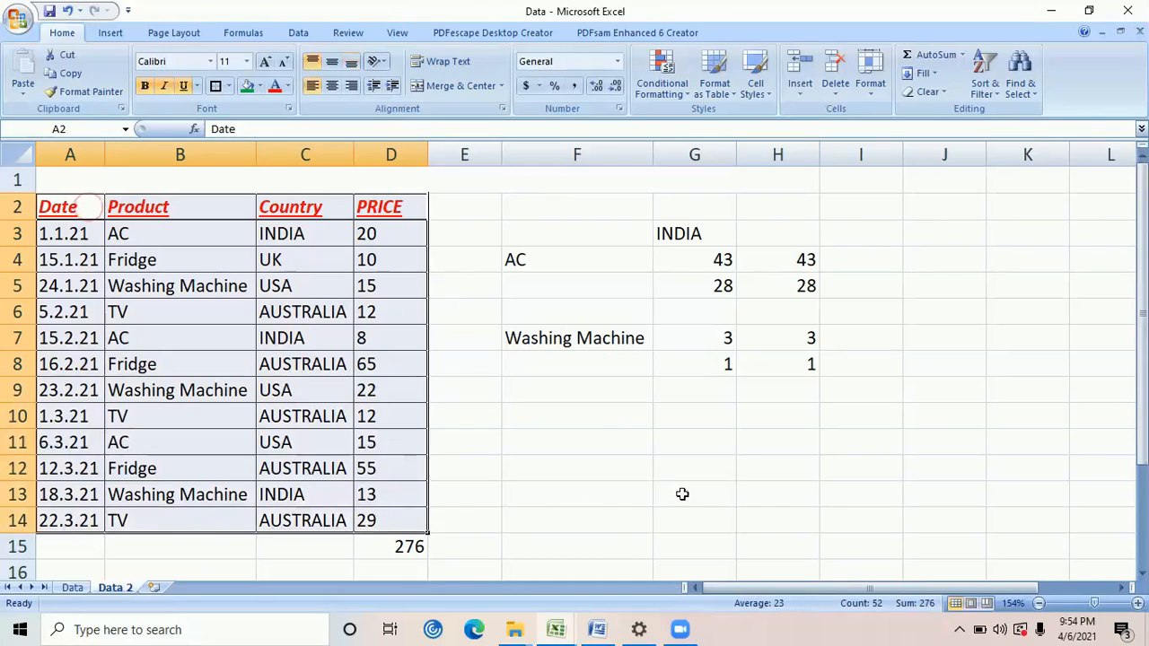
left_click(777, 494)
left_click_drag(872, 390, 443, 224)
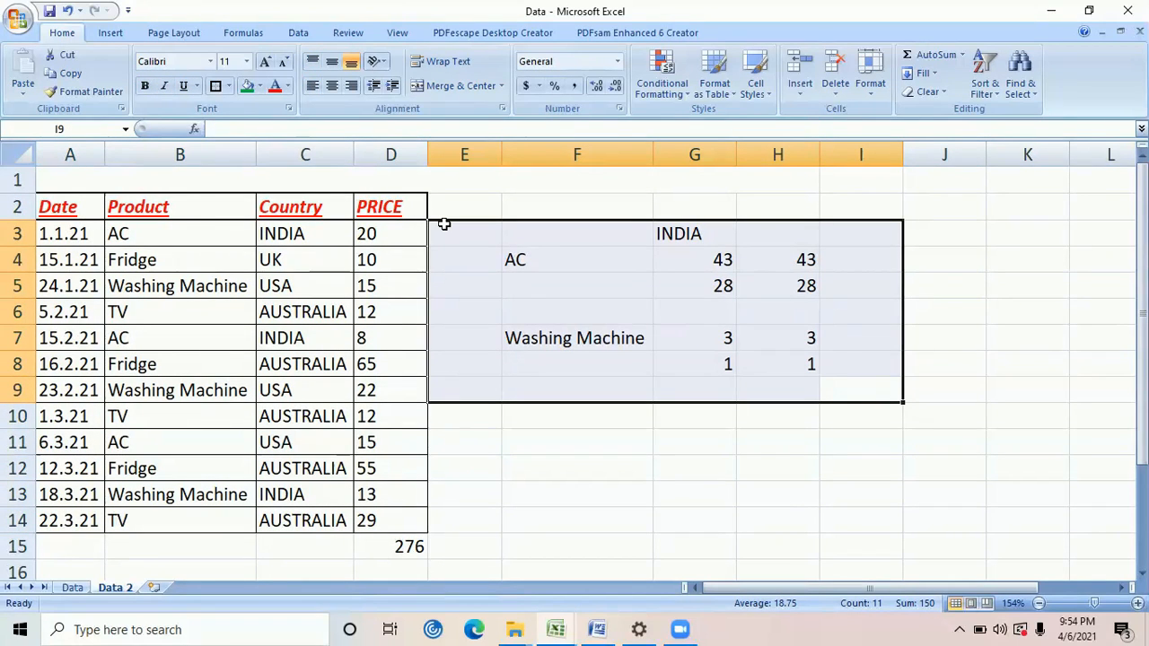